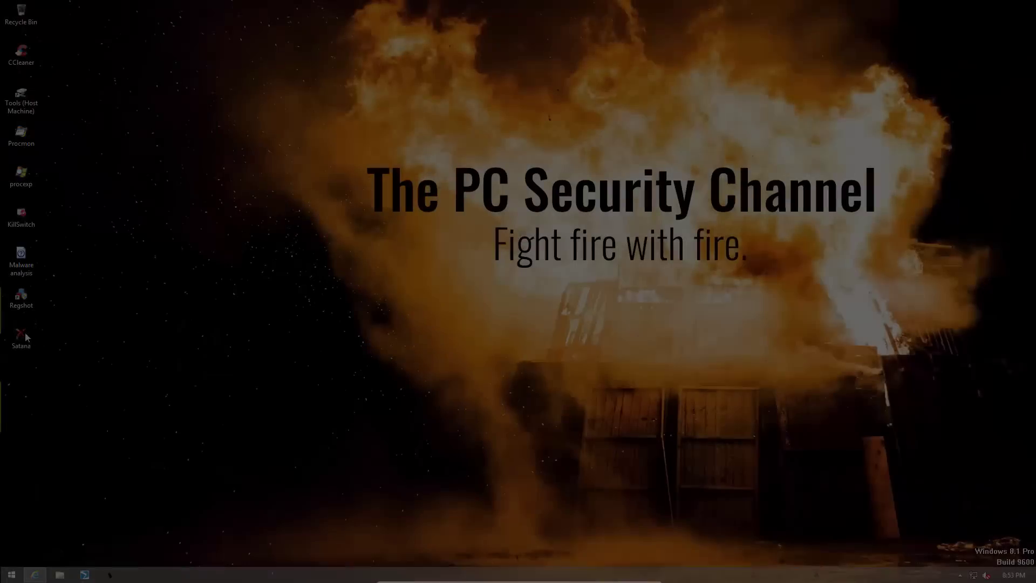
Step: Open the Satana and Malware analysis > Static folders and launch the MD5 and SHA checksum utility
double_click(21, 336)
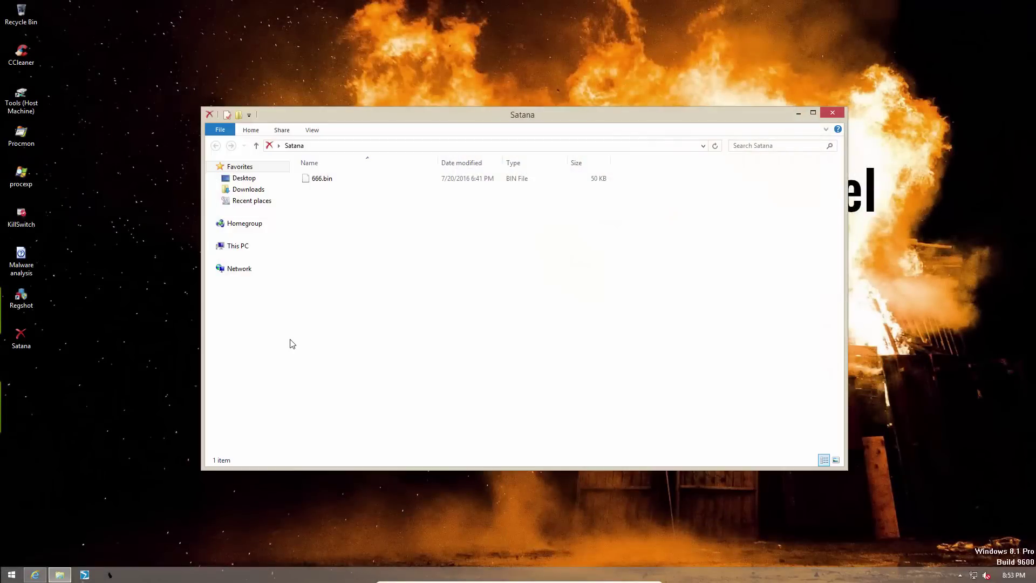
double_click(38, 269)
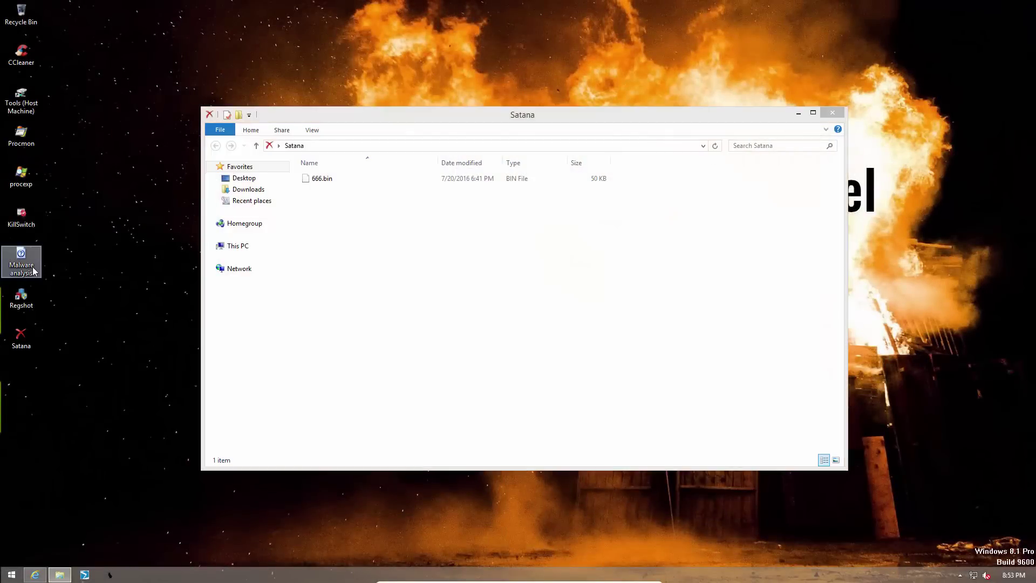
drag(390, 139, 584, 206)
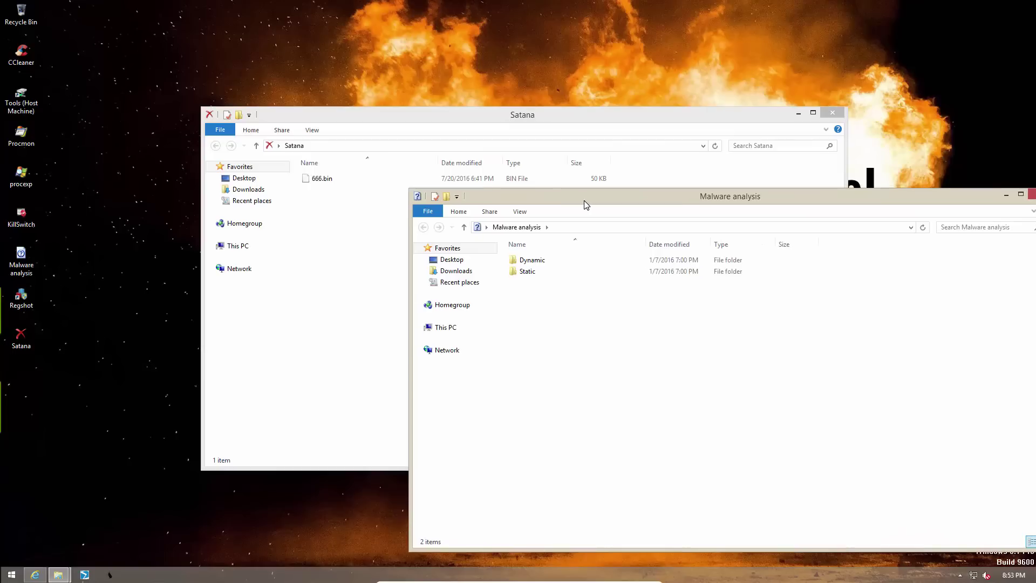
double_click(531, 271)
click(534, 271)
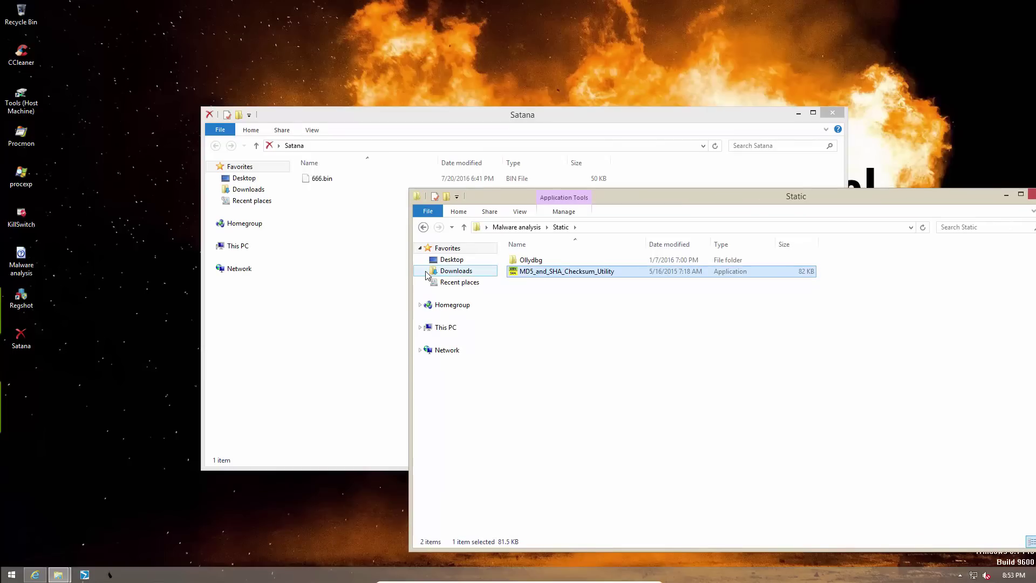
key(Return)
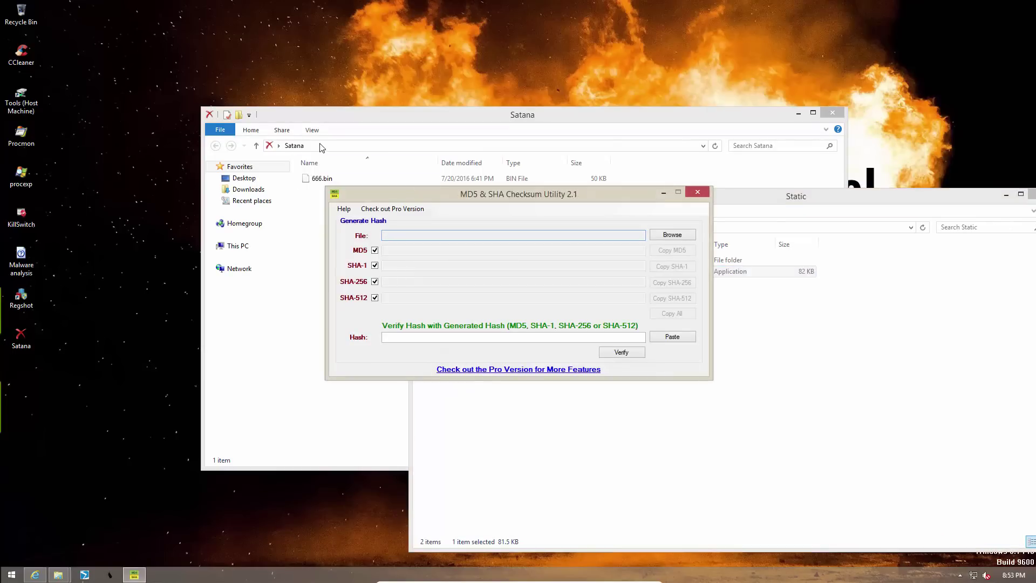
Step: Load 666.bin into the checksum utility, copy its MD5 hash, and close the utility
click(335, 128)
click(323, 179)
drag(325, 185, 457, 269)
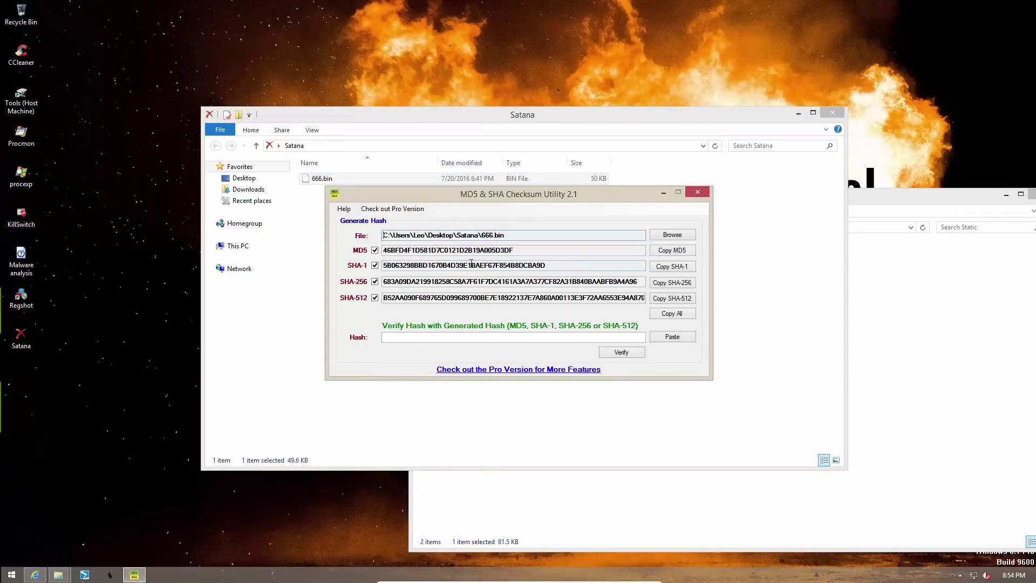
click(683, 252)
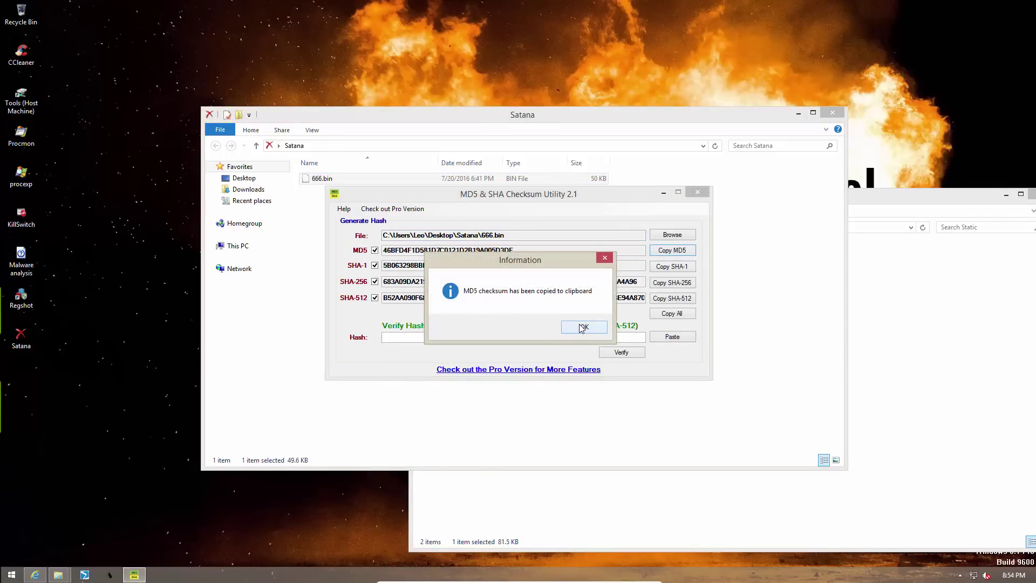
click(575, 327)
click(703, 192)
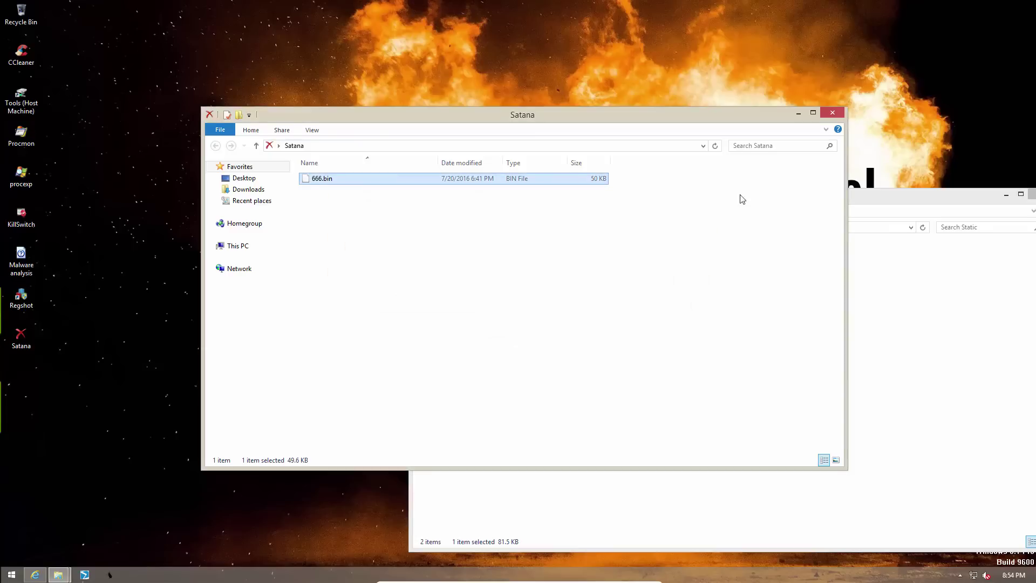
drag(928, 202, 748, 165)
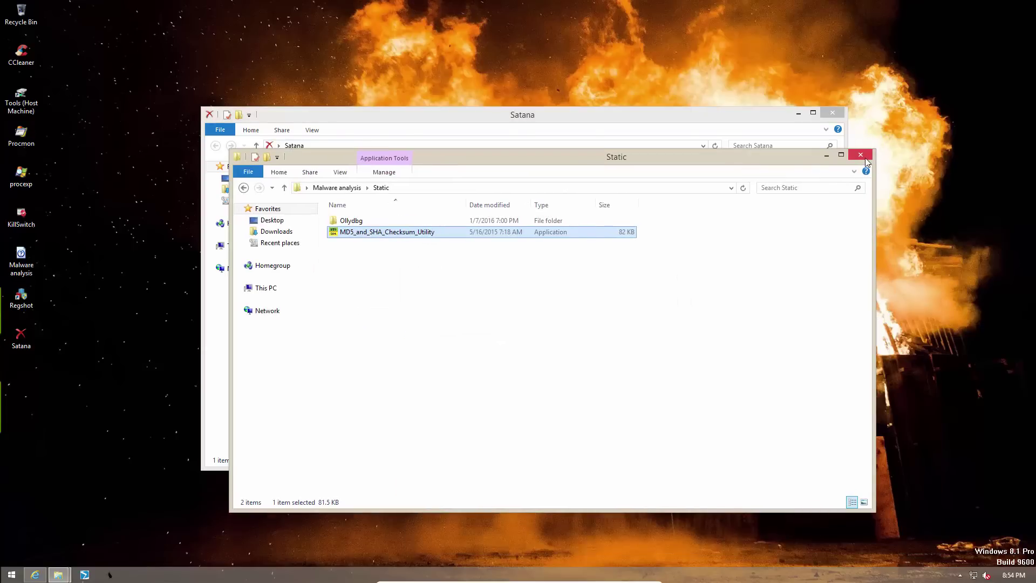
Step: Close the Static folder and search VirusTotal in Internet Explorer for the pasted MD5 of 666.bin
click(860, 156)
click(84, 574)
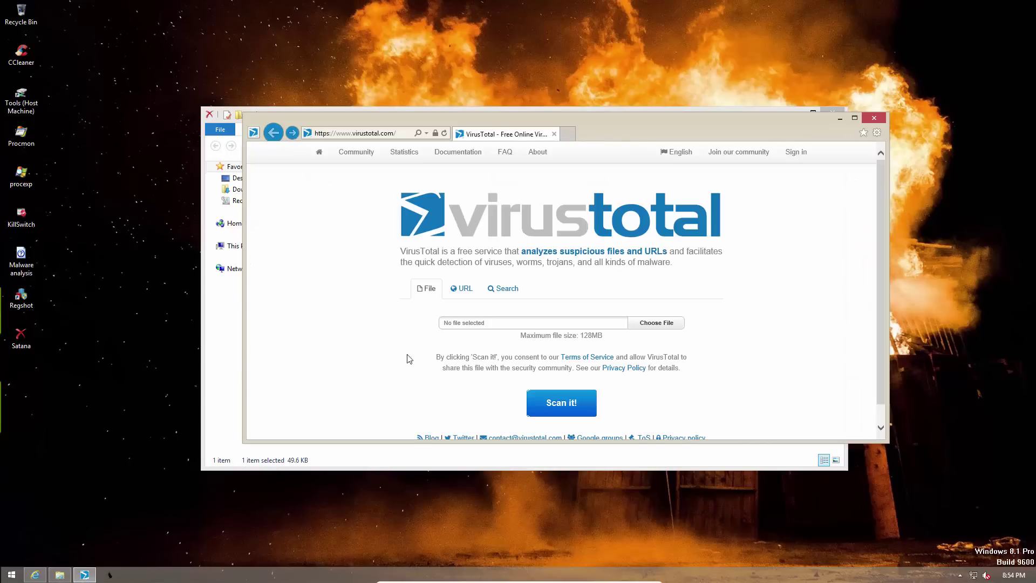
click(505, 288)
right_click(499, 322)
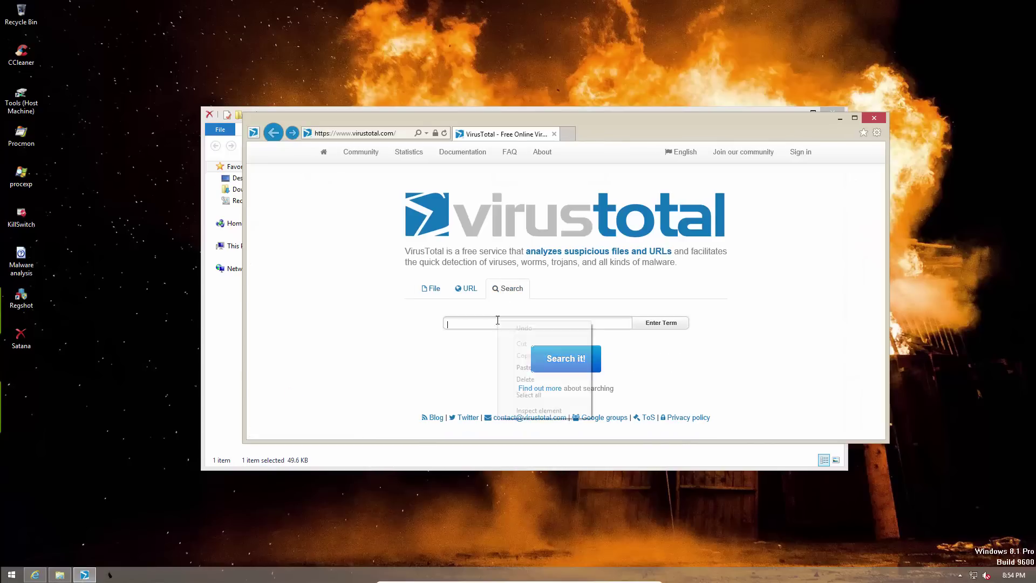
click(514, 365)
click(537, 361)
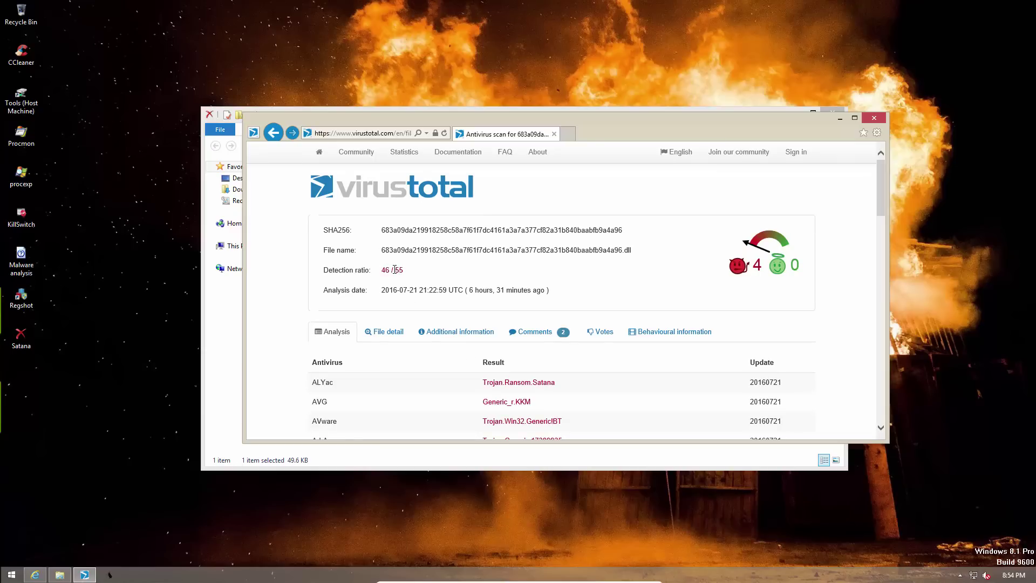
Step: Review VirusTotal's detection list, highlighting the ALYac and Kaspersky Satana detection names
scroll(427, 332, down, 2)
scroll(427, 332, down, 1)
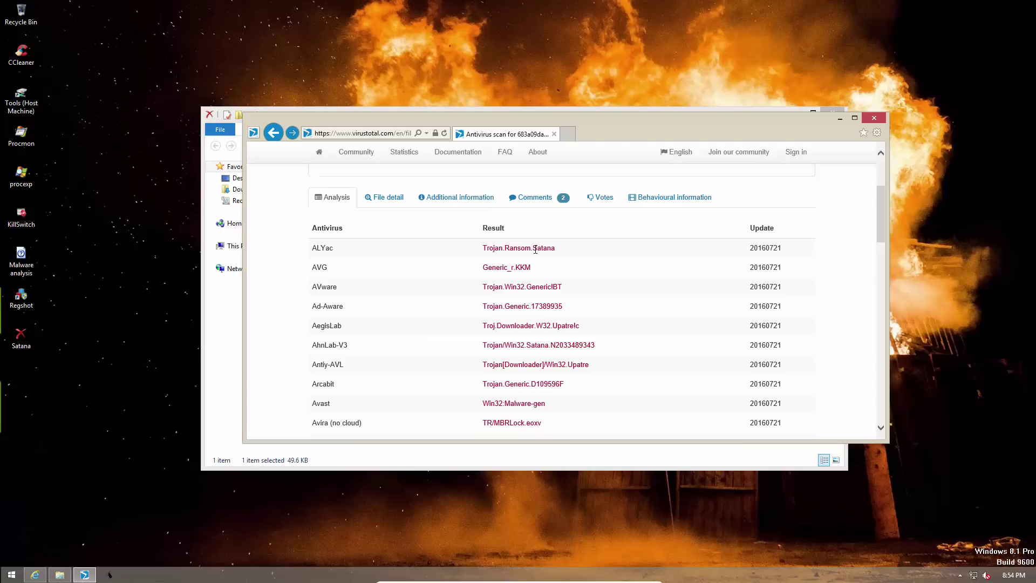
double_click(567, 249)
scroll(550, 289, down, 1)
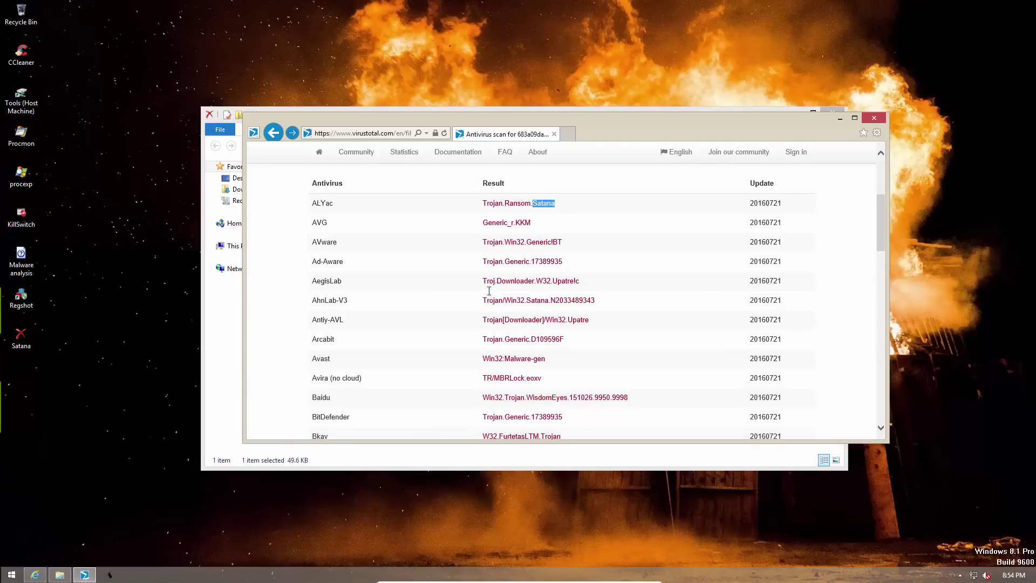
scroll(488, 294, down, 8)
scroll(489, 292, down, 3)
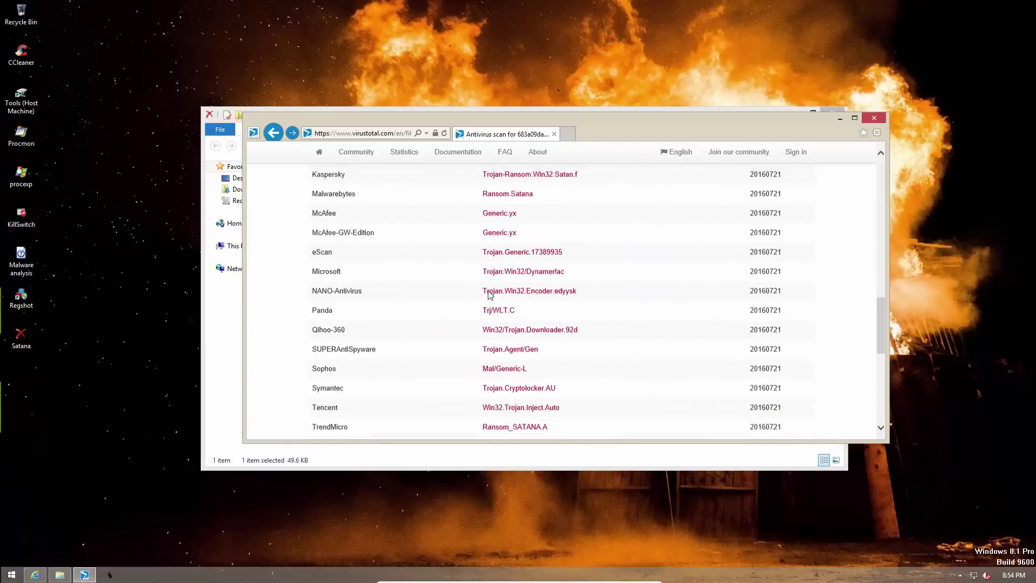
scroll(489, 291, up, 1)
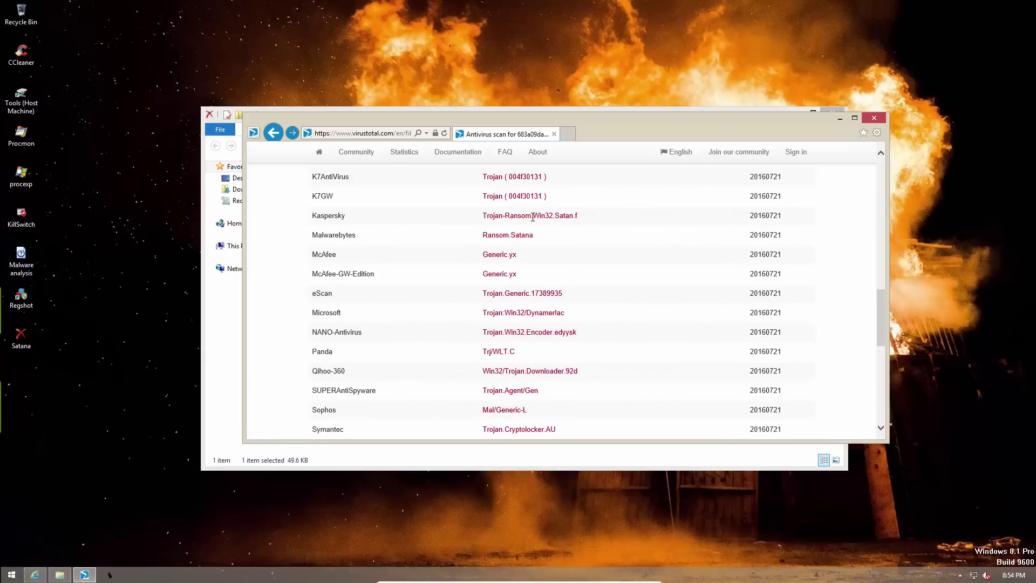
drag(574, 215, 482, 216)
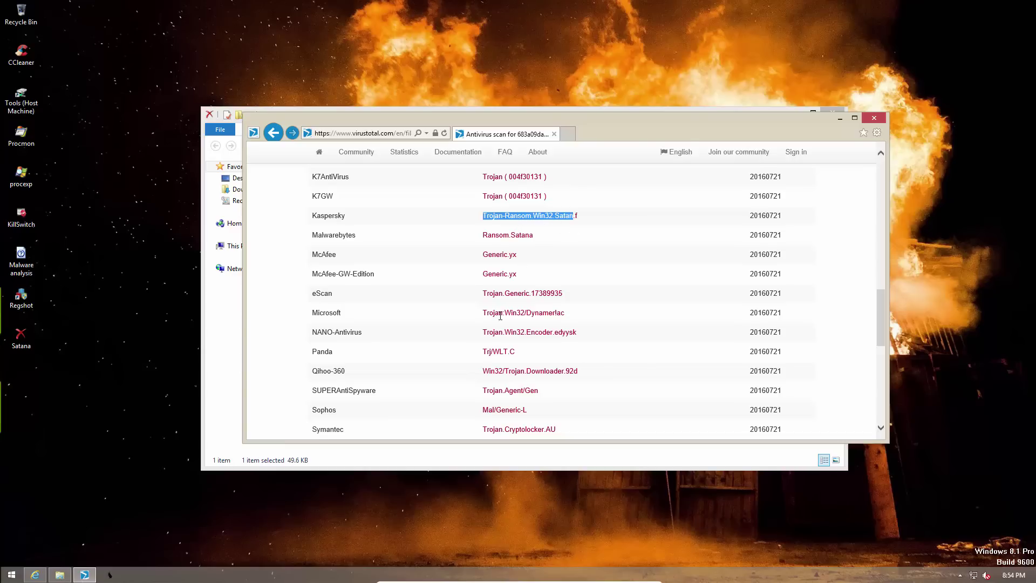
scroll(500, 316, down, 6)
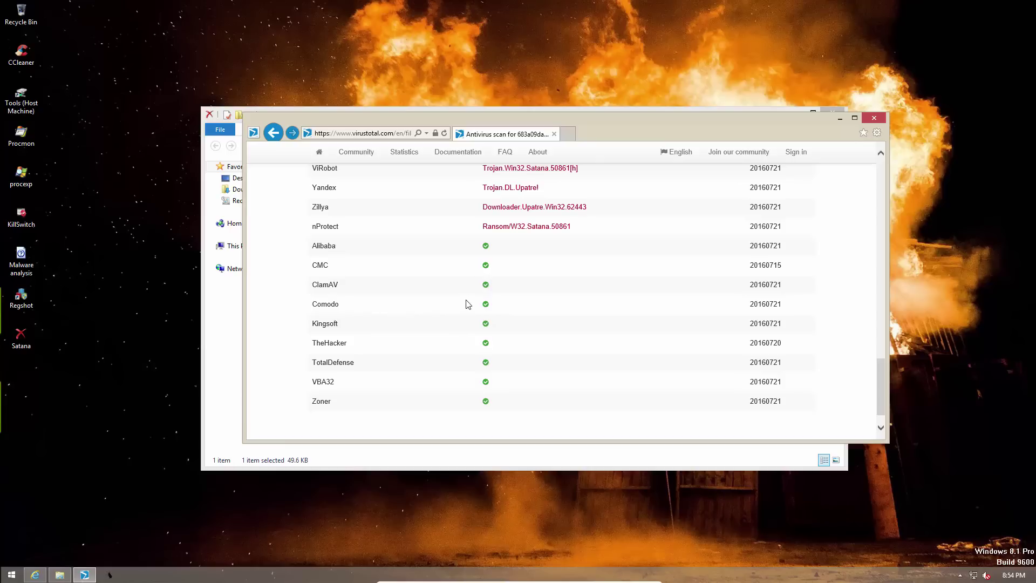
mouse_move(487, 303)
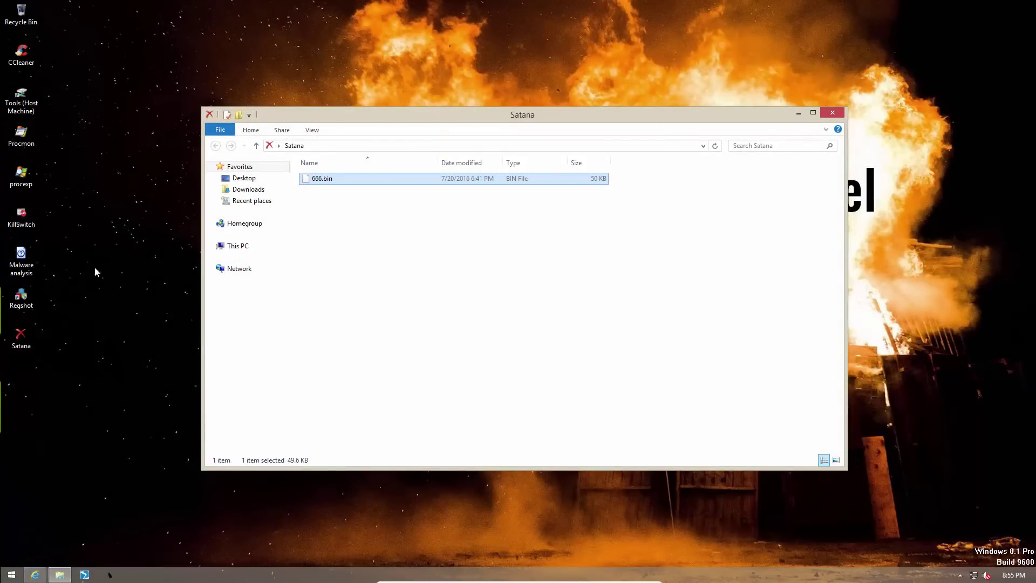
Step: Launch Regshot as administrator, enable scanning of C:\Windows, and take the first snapshot
double_click(21, 296)
click(551, 308)
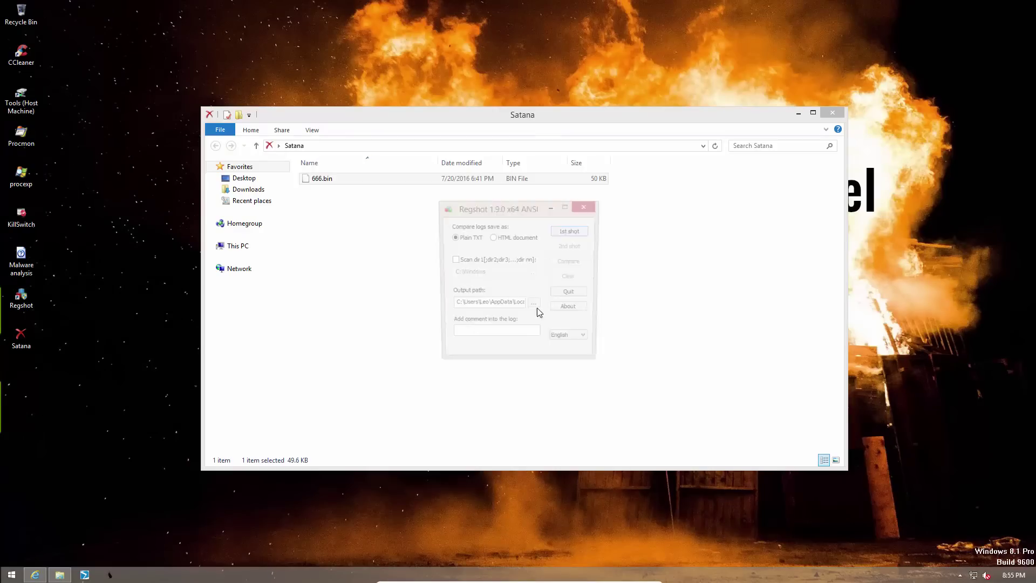
click(453, 259)
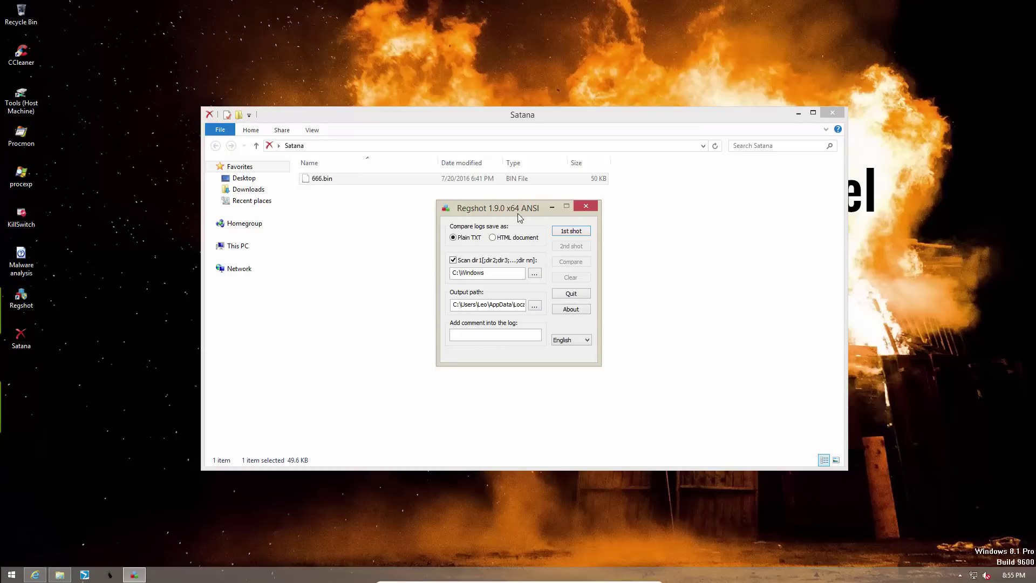
drag(532, 213, 227, 234)
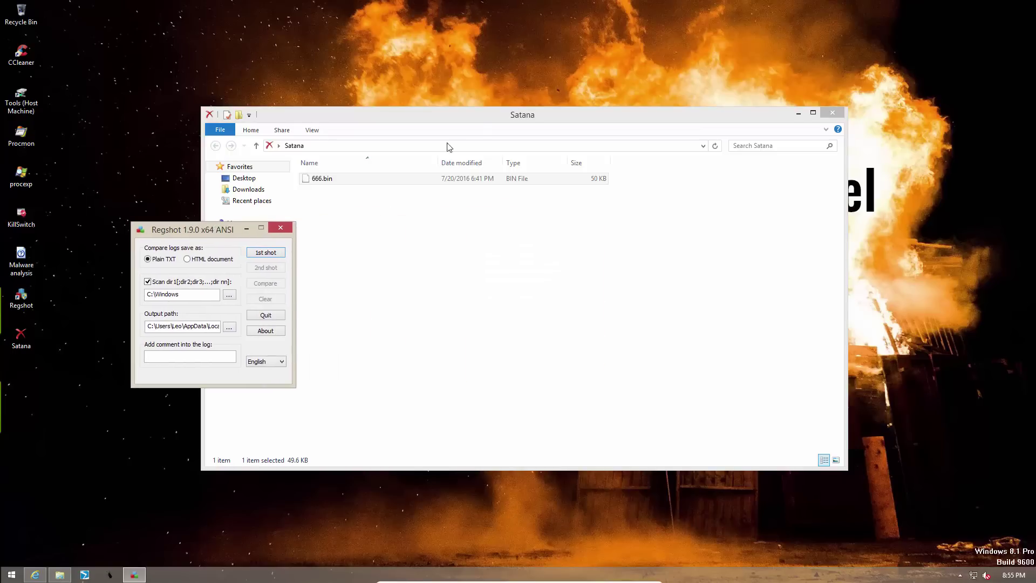
drag(480, 127, 571, 127)
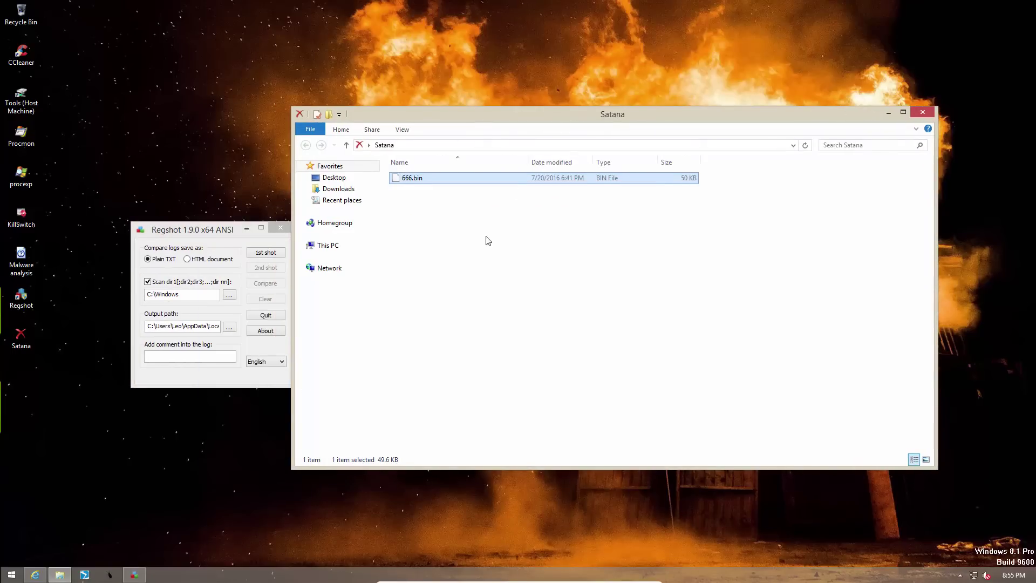
click(264, 254)
click(274, 259)
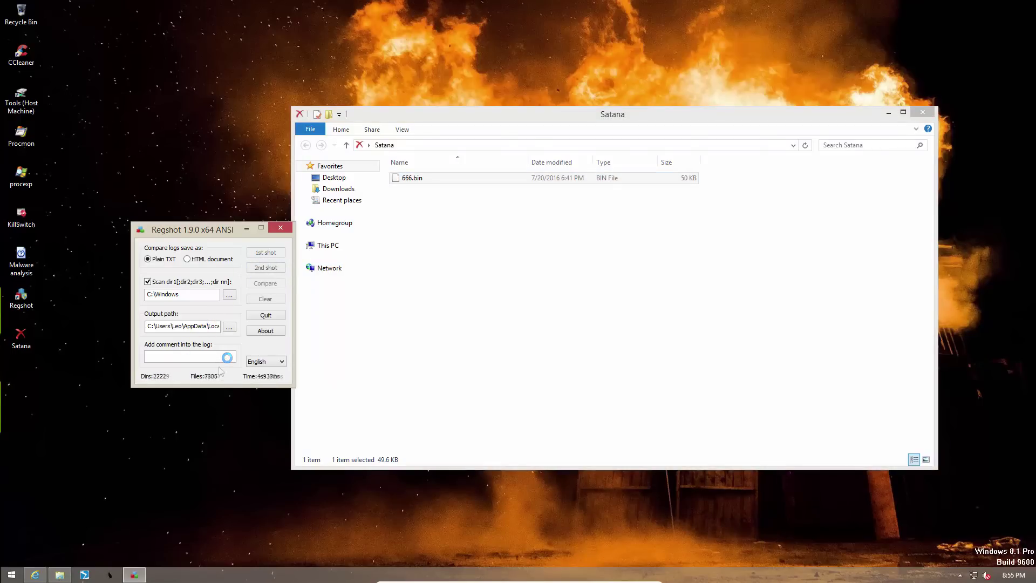
Step: Rename 666.bin to 666.exe and run it, allowing it to make changes
click(423, 178)
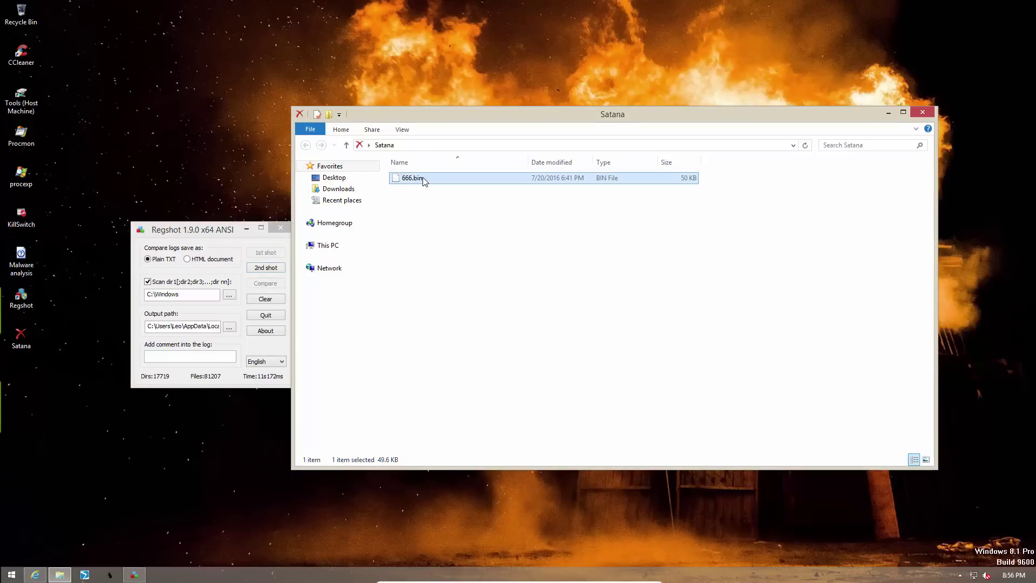
click(423, 177)
click(424, 177)
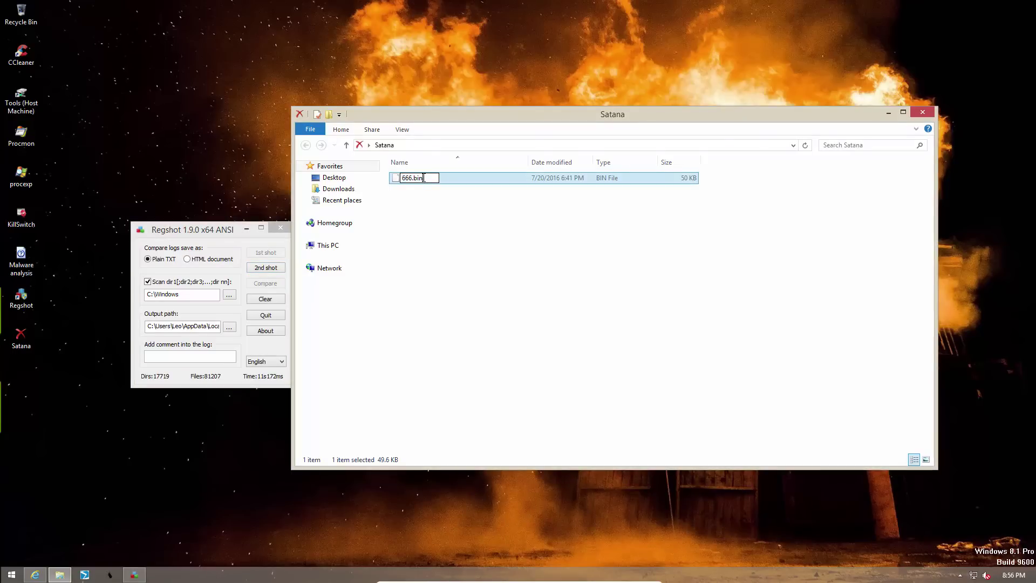
key(BackSpace)
key(BackSpace)
key(BackSpace)
text(exe)
key(Return)
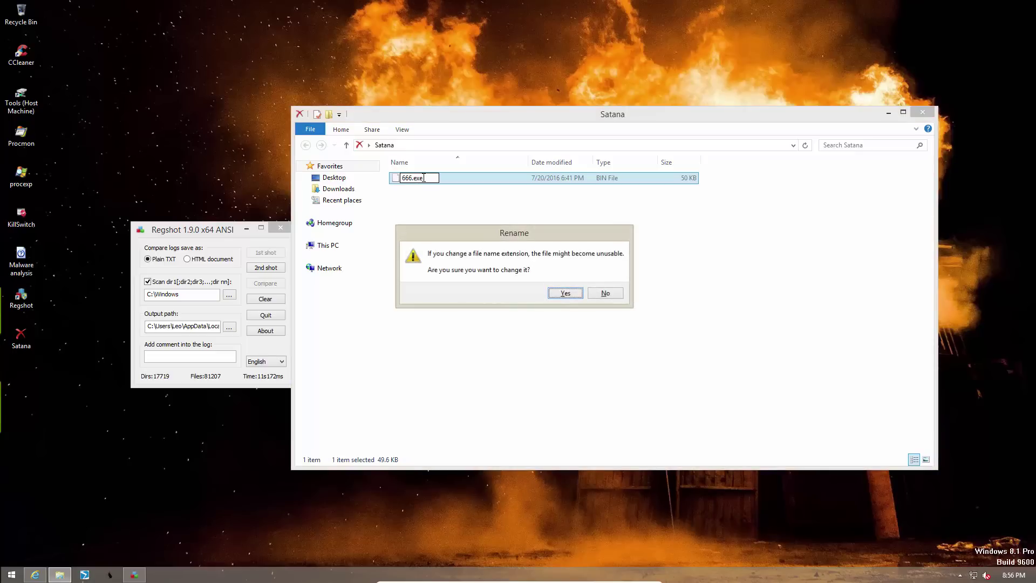
key(Return)
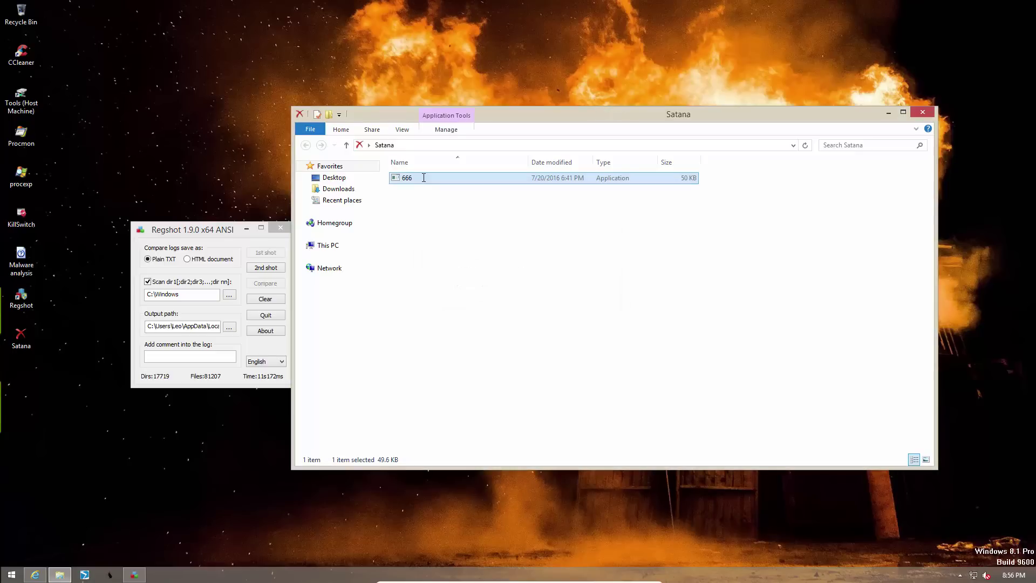
double_click(452, 182)
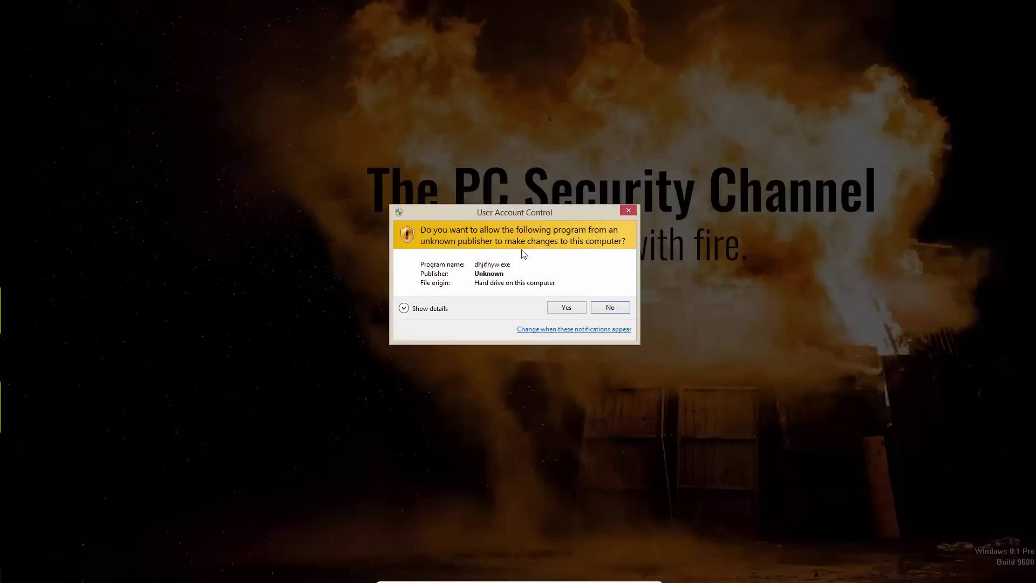
click(556, 310)
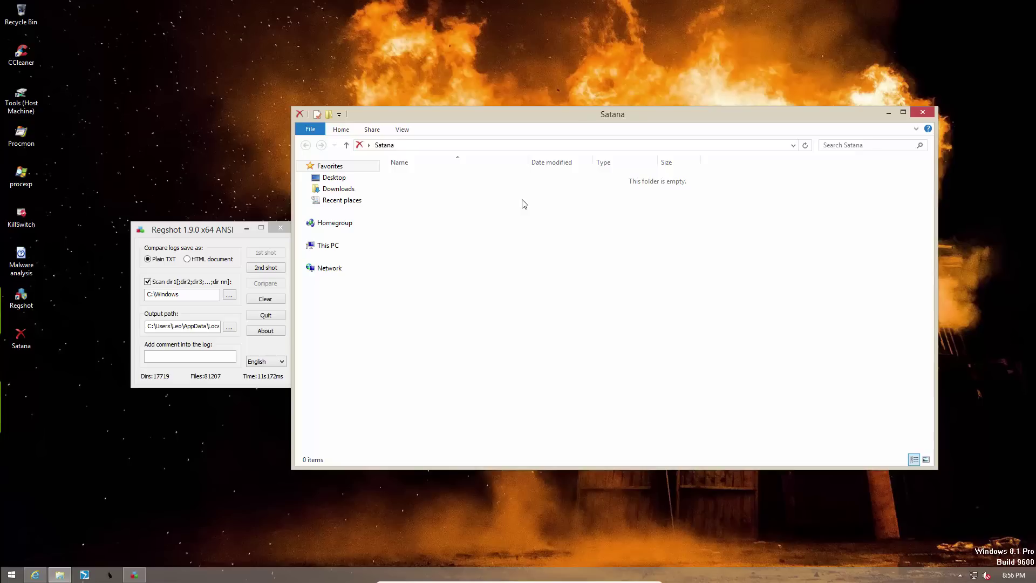
Step: Capture Regshot's second snapshot of the infected system, counting 81210 files
click(267, 269)
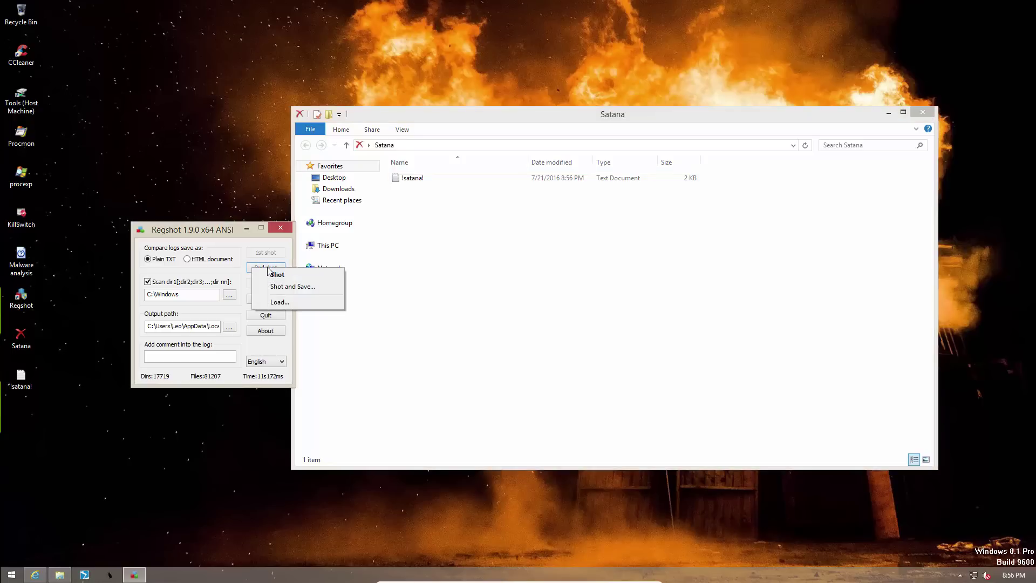
click(276, 275)
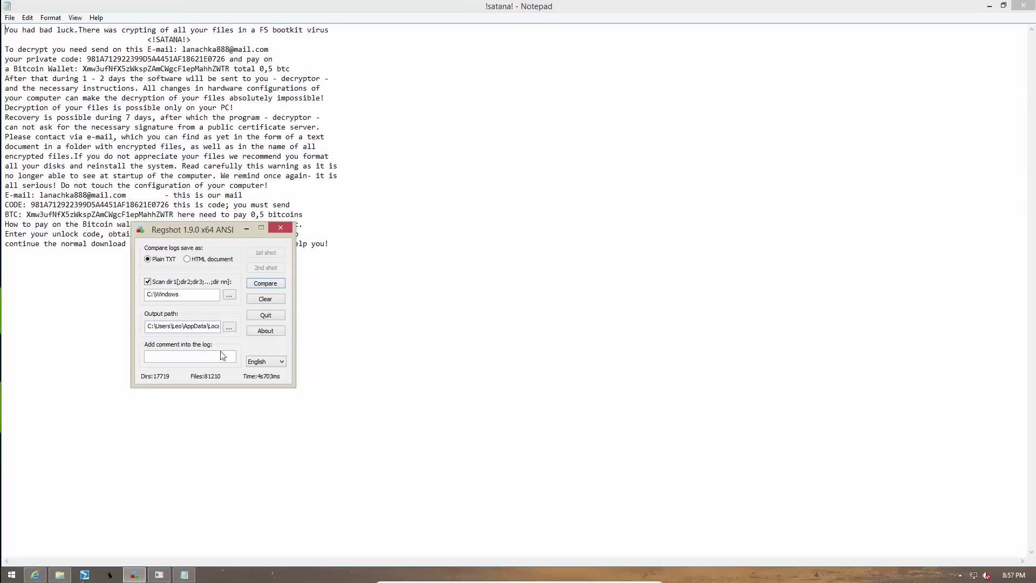
Step: Compare the Regshot snapshots, review the log's added Prefetch files, then close the log
click(277, 287)
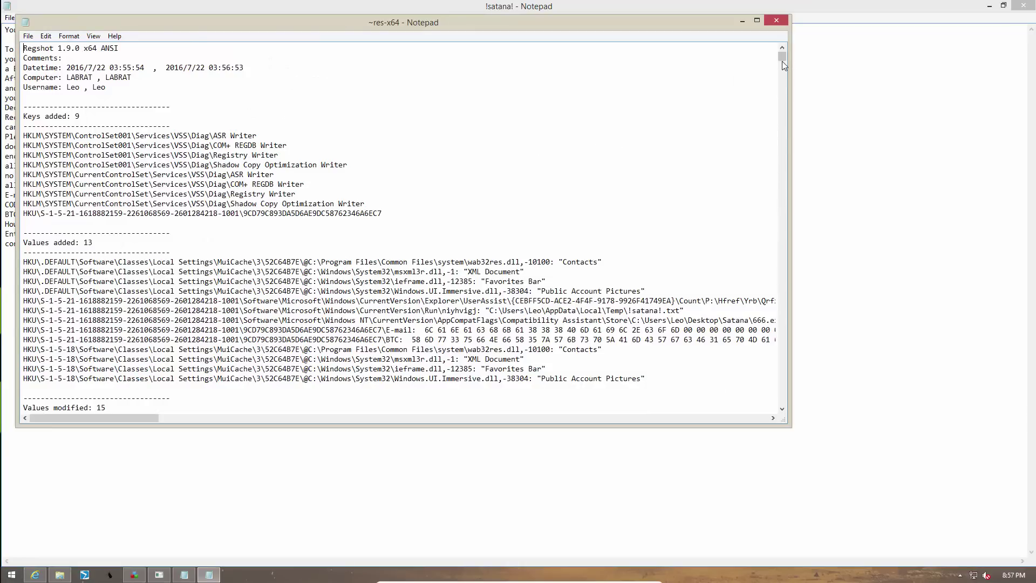
drag(782, 56, 736, 401)
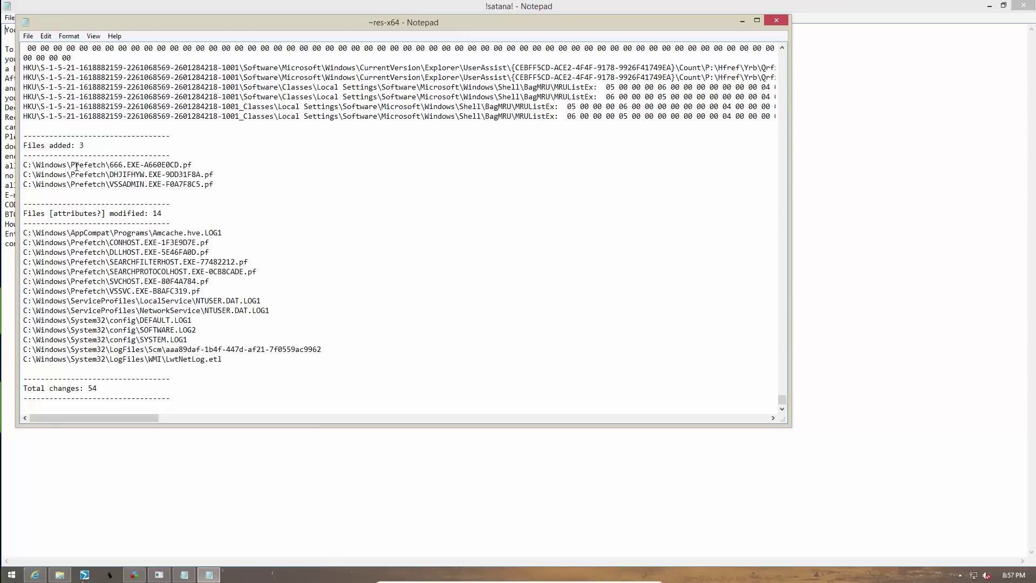
drag(76, 168, 101, 176)
click(106, 186)
scroll(381, 324, up, 7)
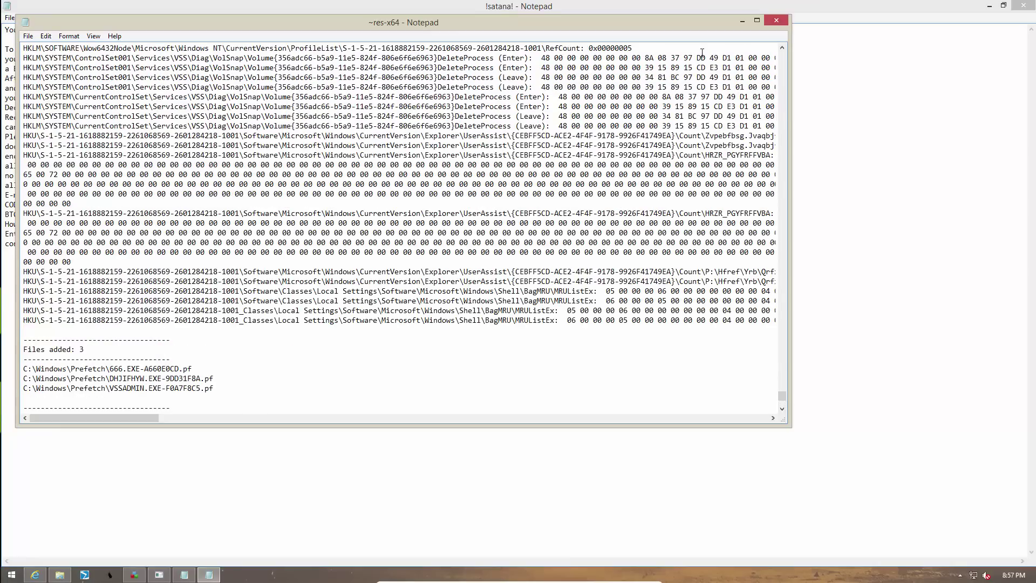
click(777, 22)
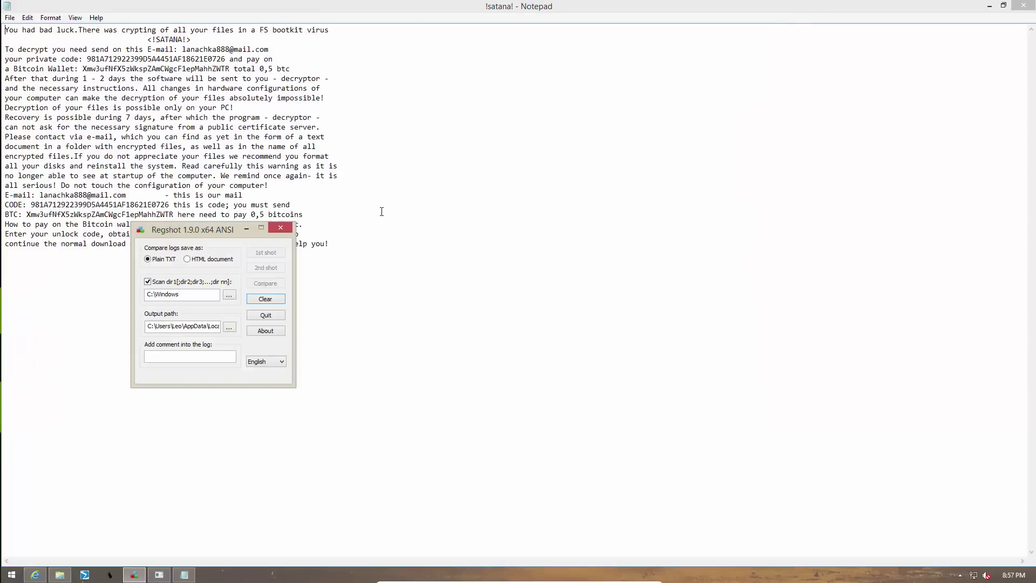
Step: Close Regshot and browse to This PC > Pictures to see the renamed files
click(279, 228)
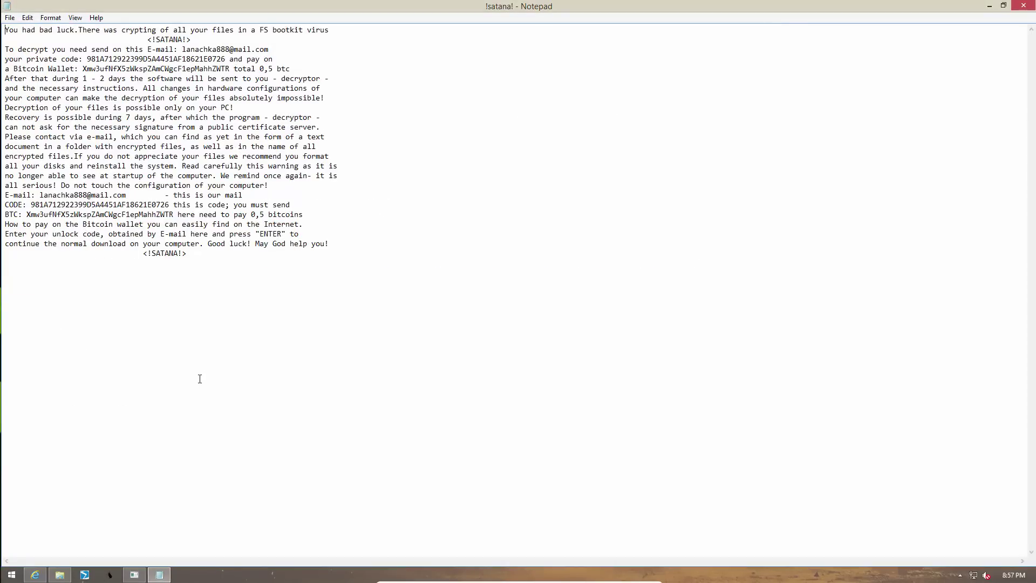
click(60, 575)
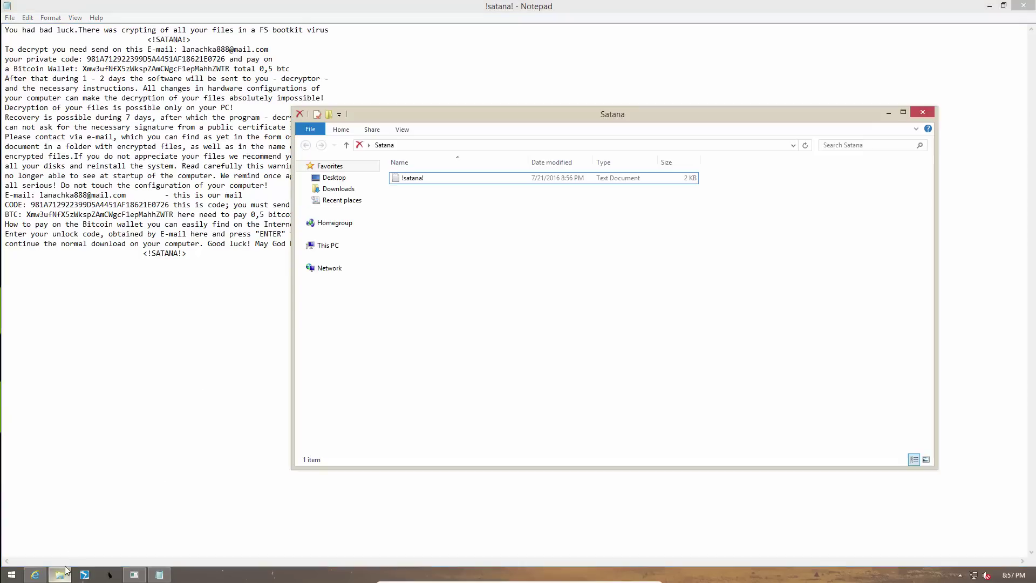
click(338, 189)
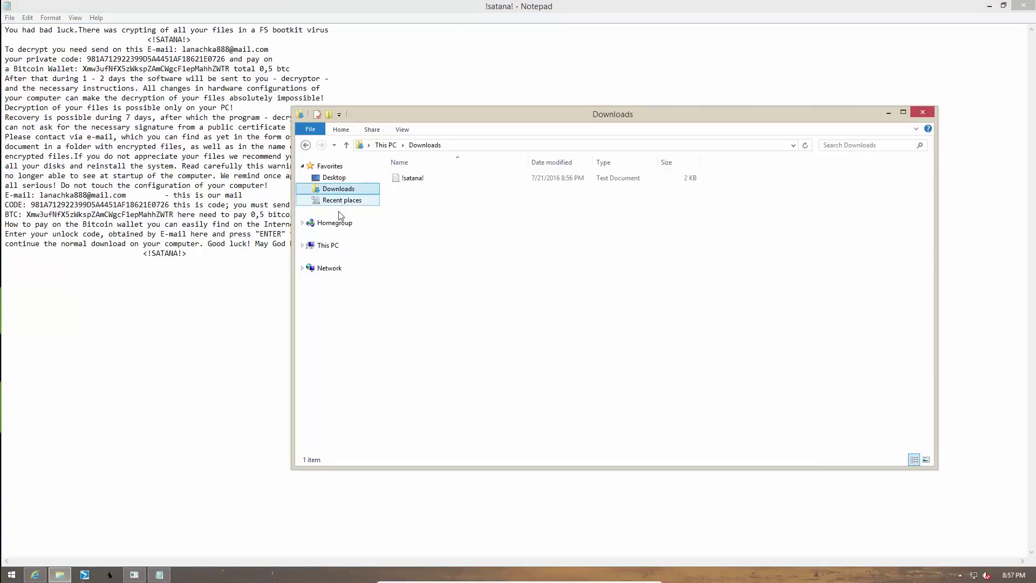
click(335, 246)
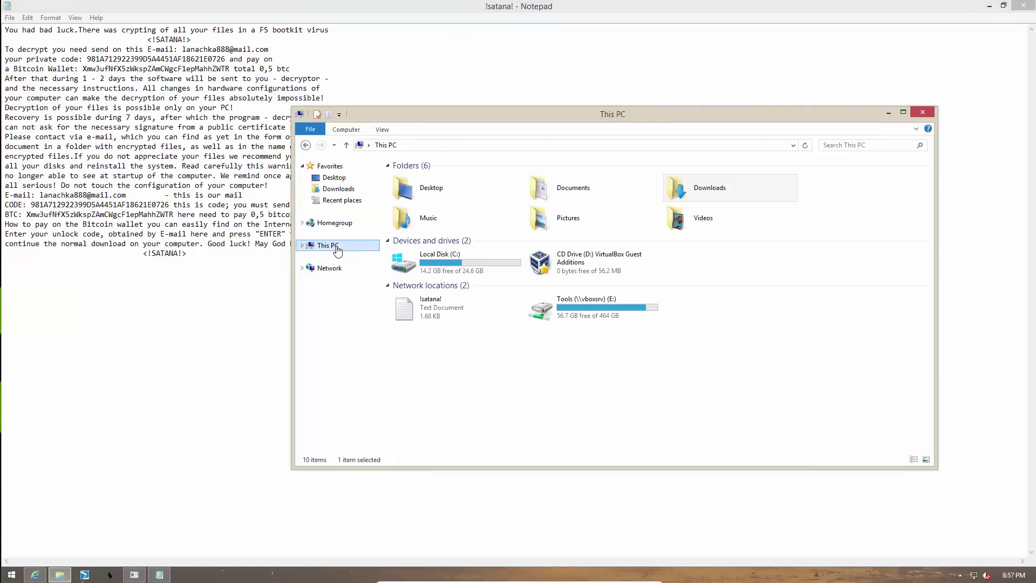
double_click(613, 221)
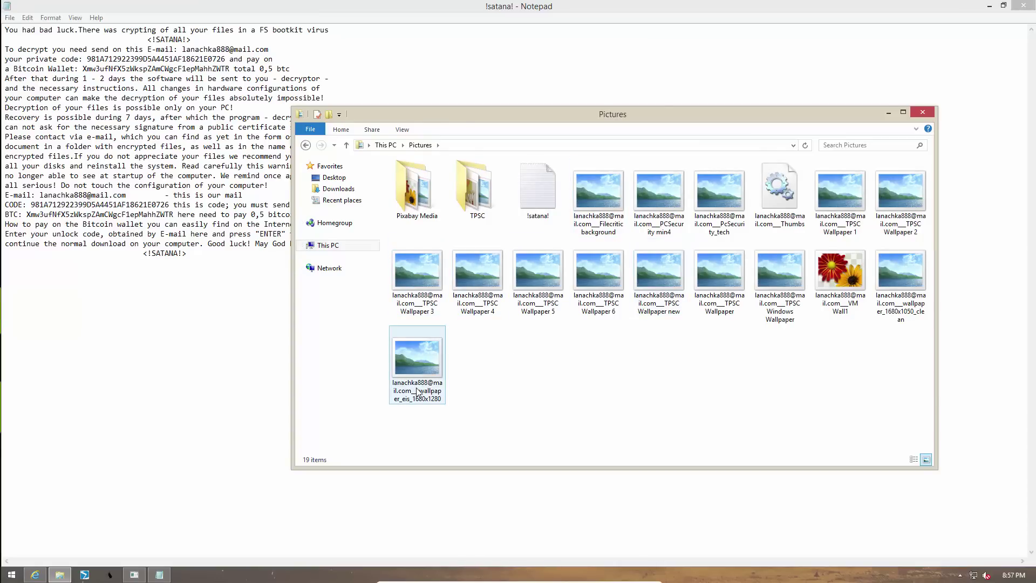
Step: Try opening the last wallpaper image, which fails, then close the viewer and Pictures window
click(435, 389)
key(Return)
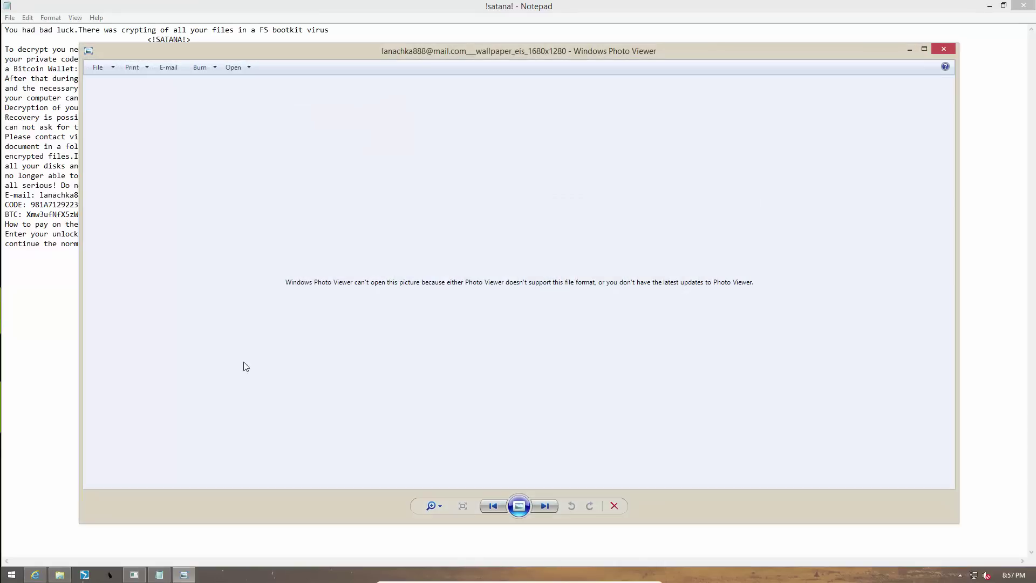
click(946, 49)
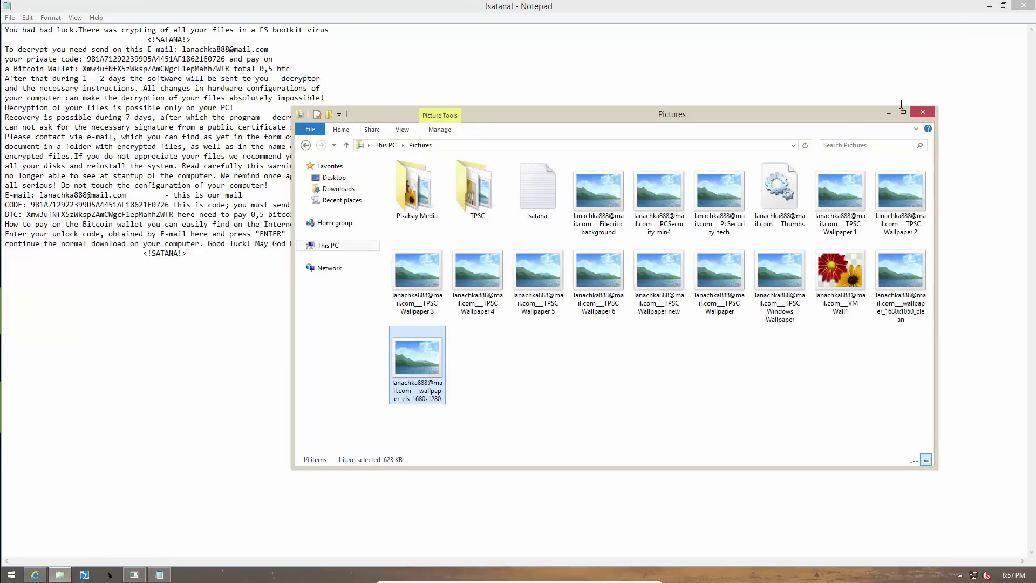
click(922, 113)
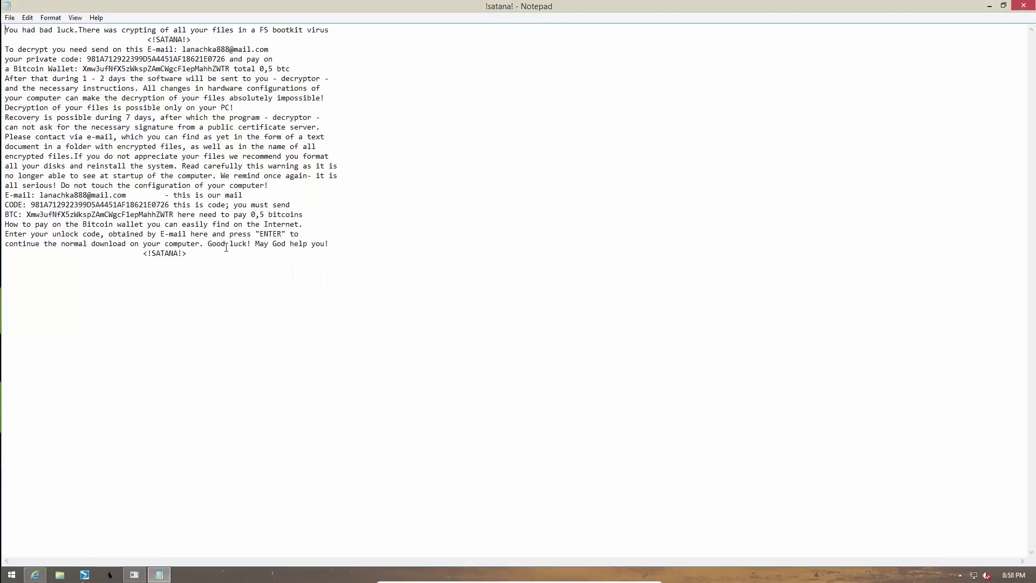
Step: Close the !satana! ransom note in Notepad
click(1029, 12)
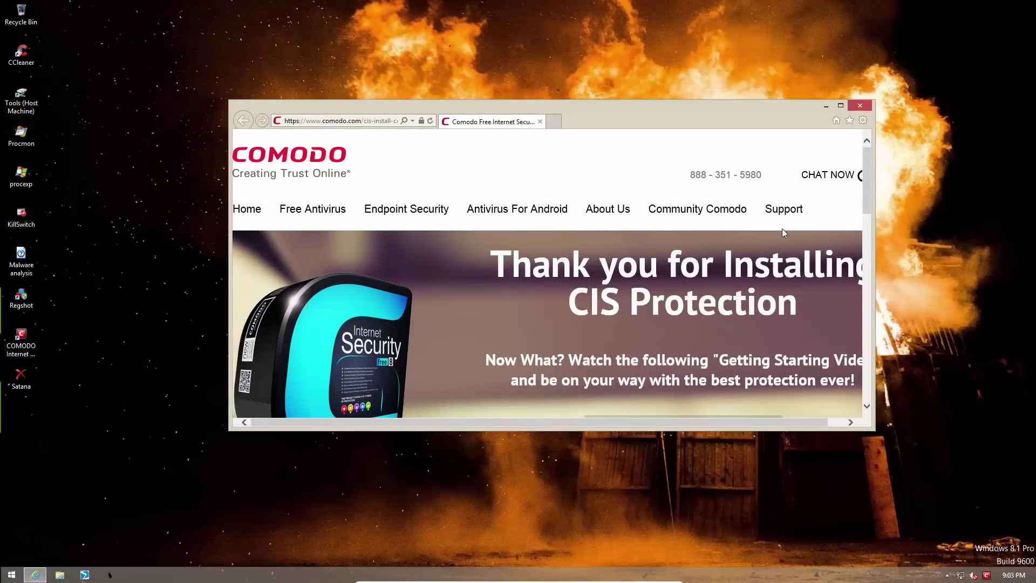
Step: Close Comodo's welcome page, update Comodo's virus signatures, and reopen the Satana folder
click(860, 106)
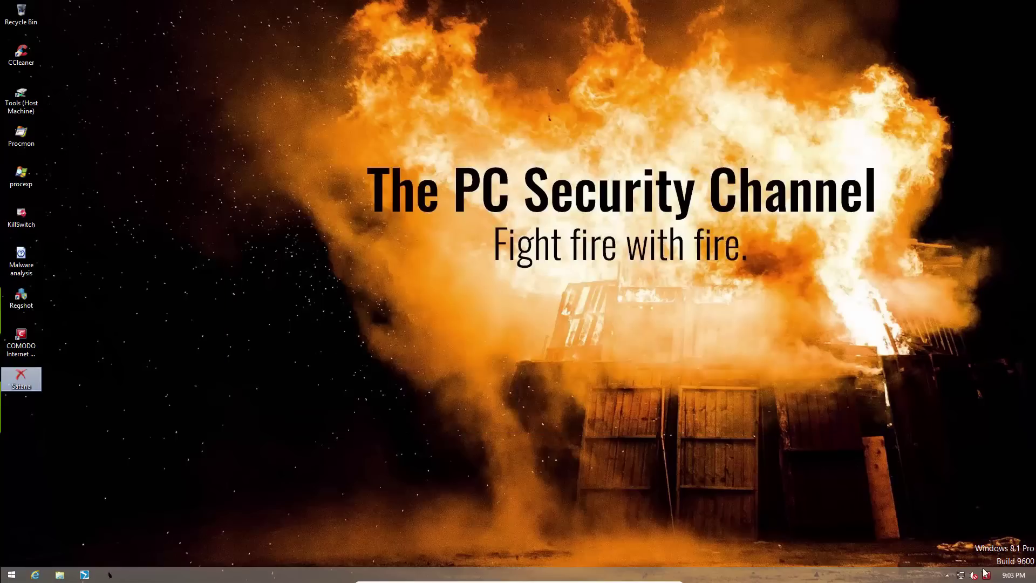
double_click(986, 575)
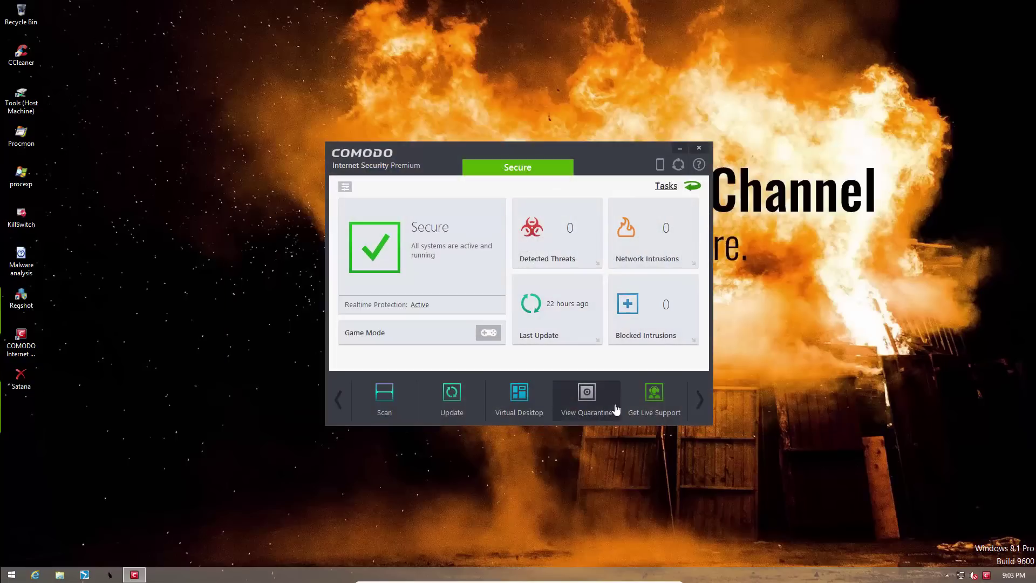
click(451, 397)
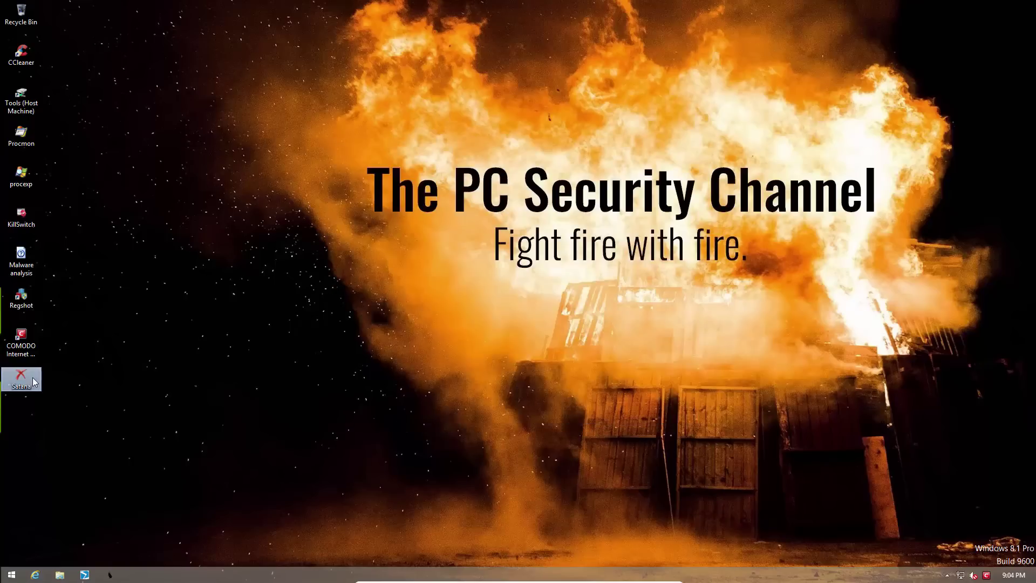
double_click(21, 378)
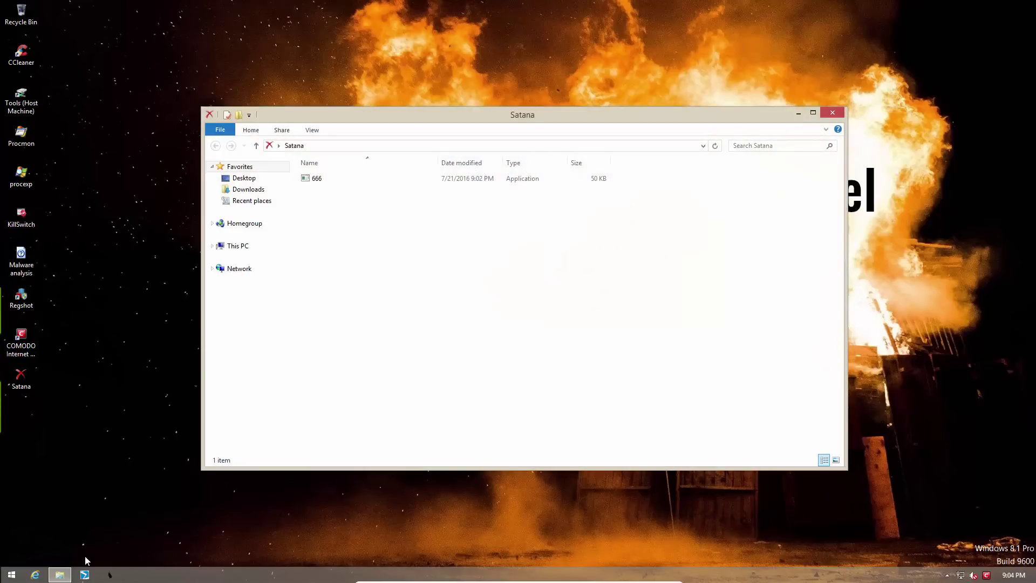
Step: Upload the 666 sample from the Satana folder to VirusTotal and open its last analysis
click(88, 573)
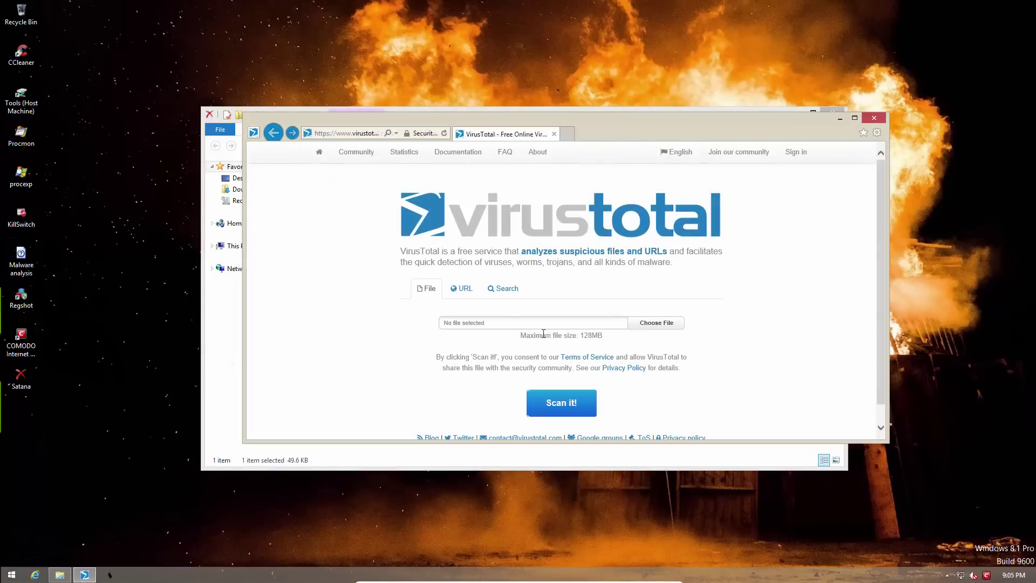
click(640, 323)
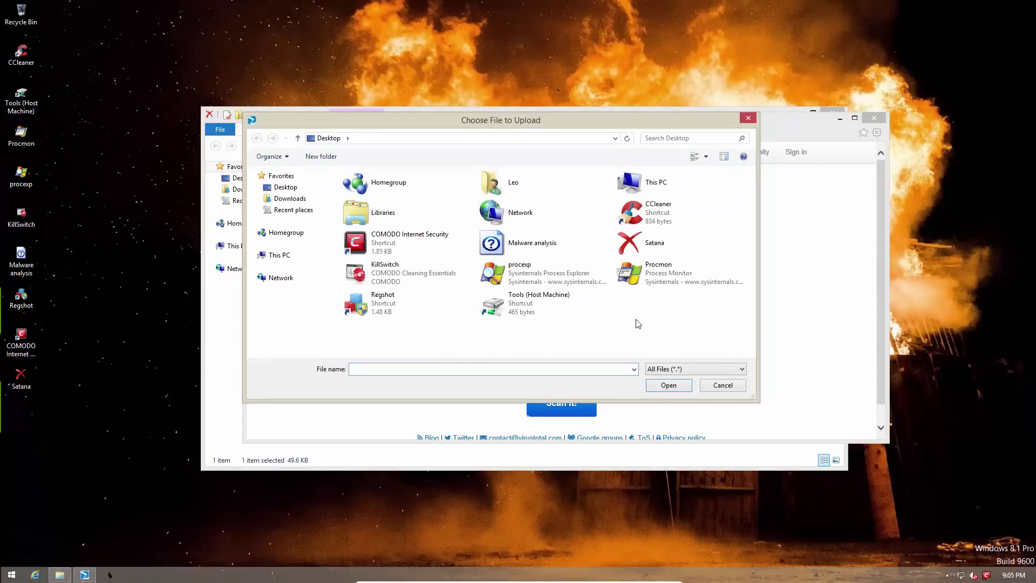
double_click(655, 240)
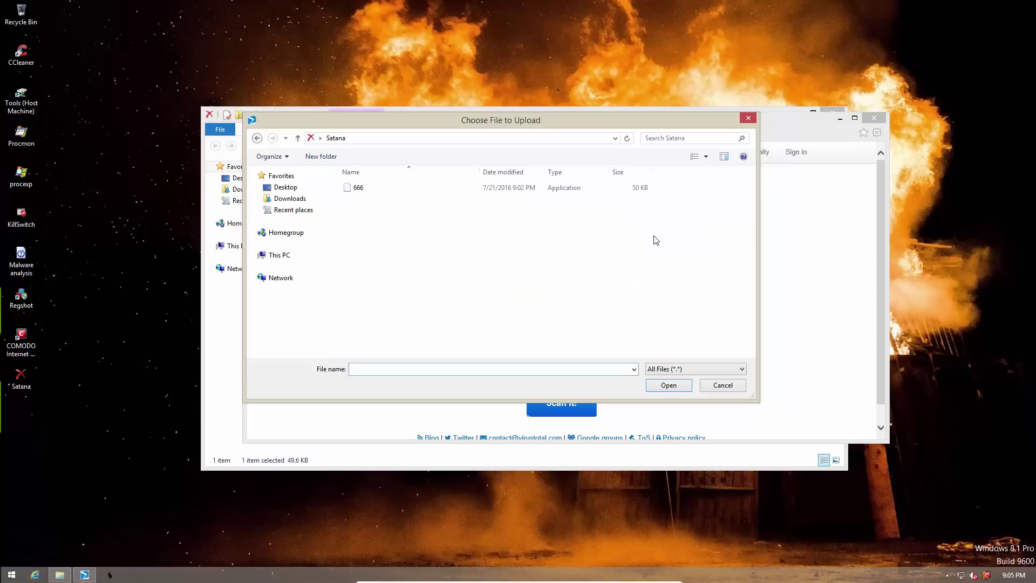
double_click(356, 187)
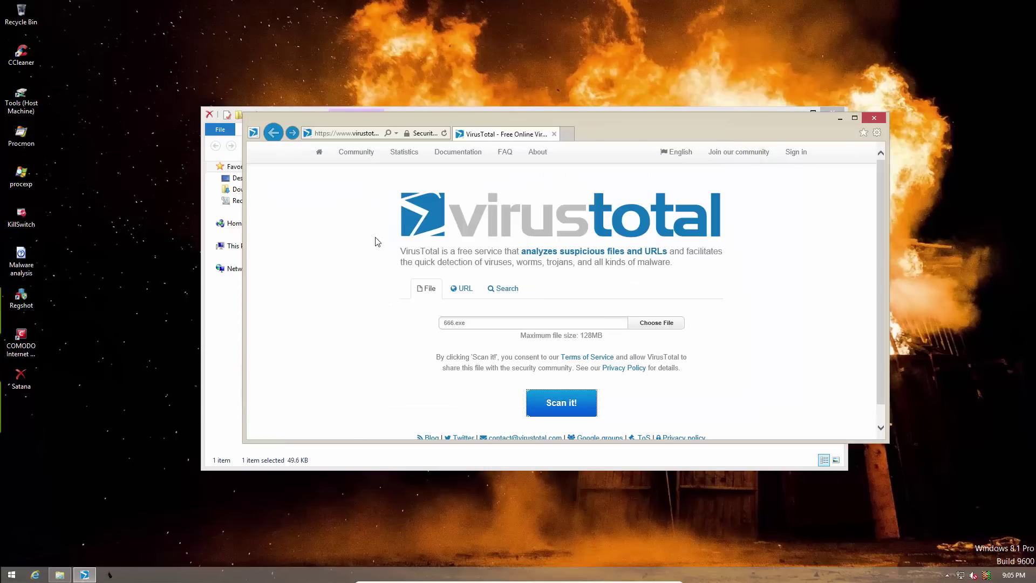
click(542, 406)
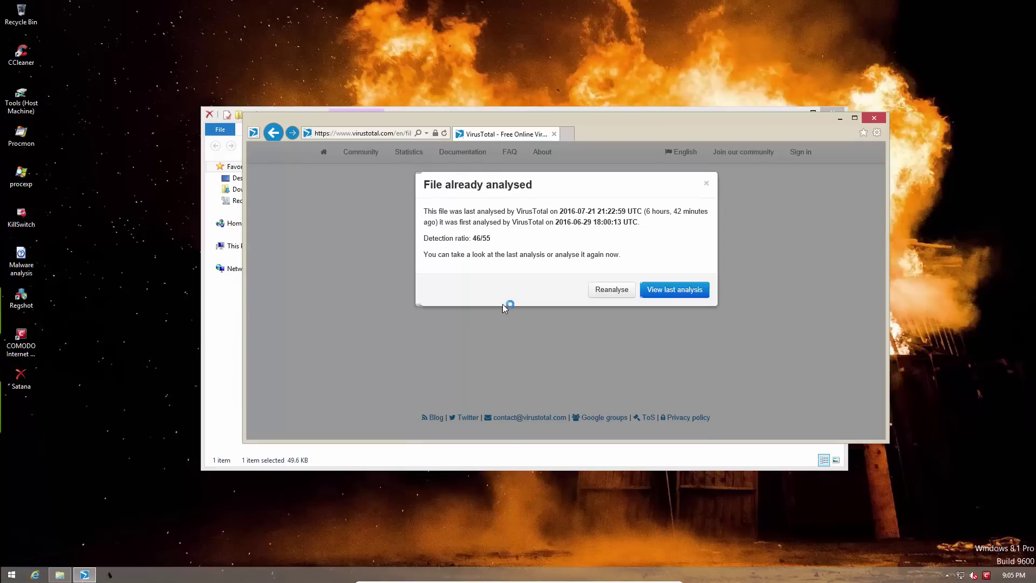
click(675, 289)
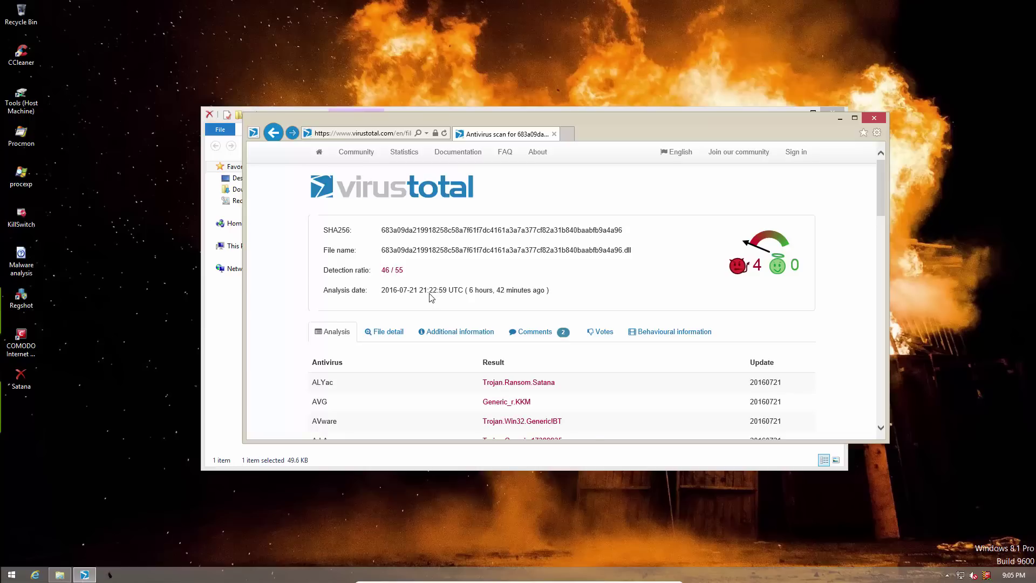
Step: Review the 46/55 detections, including Kaspersky's Trojan-Ransom.Win32.Satan.f, then close the browser
scroll(395, 273, down, 1)
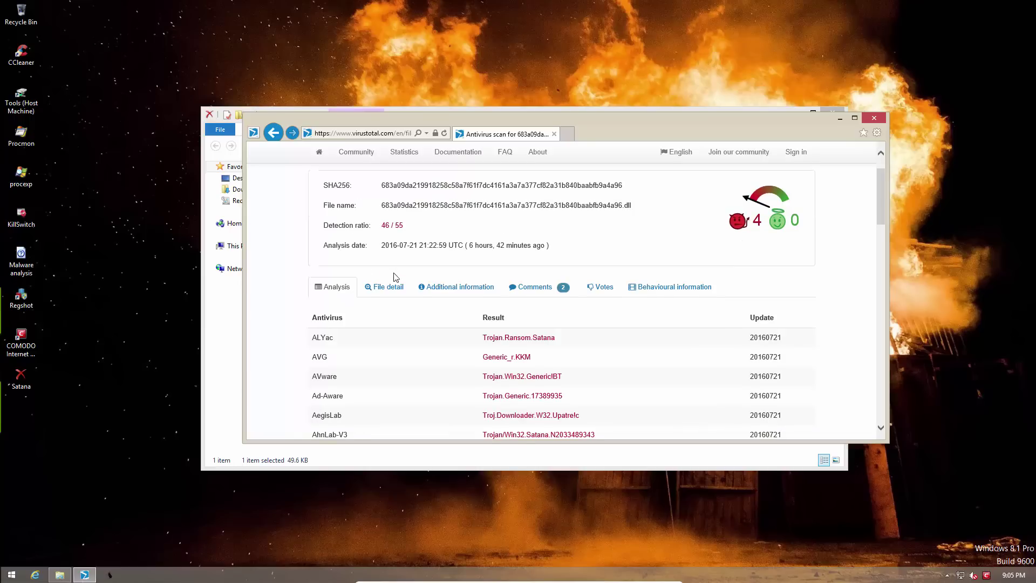
scroll(432, 278, down, 1)
scroll(510, 323, down, 2)
scroll(510, 324, down, 5)
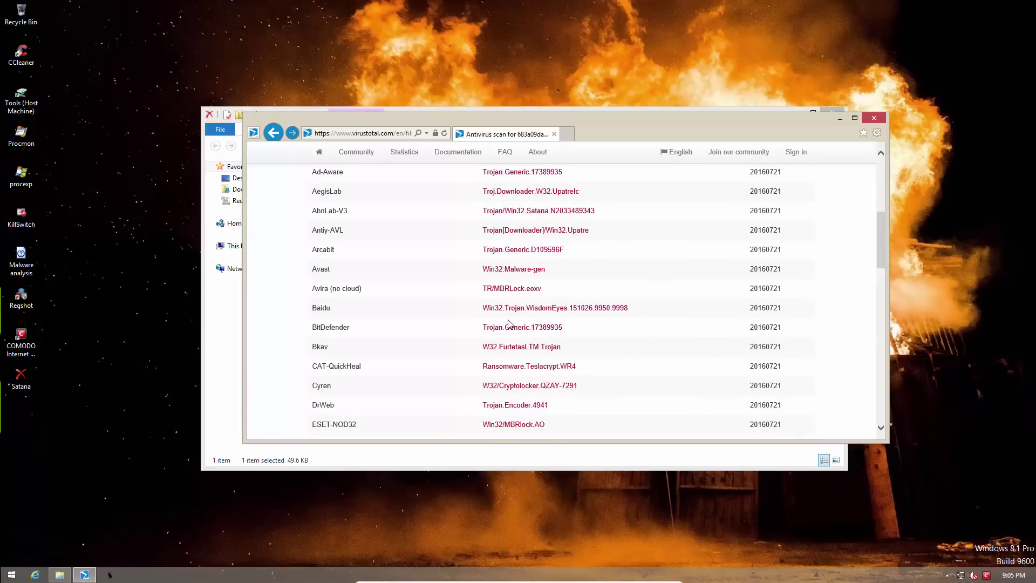
scroll(508, 323, down, 2)
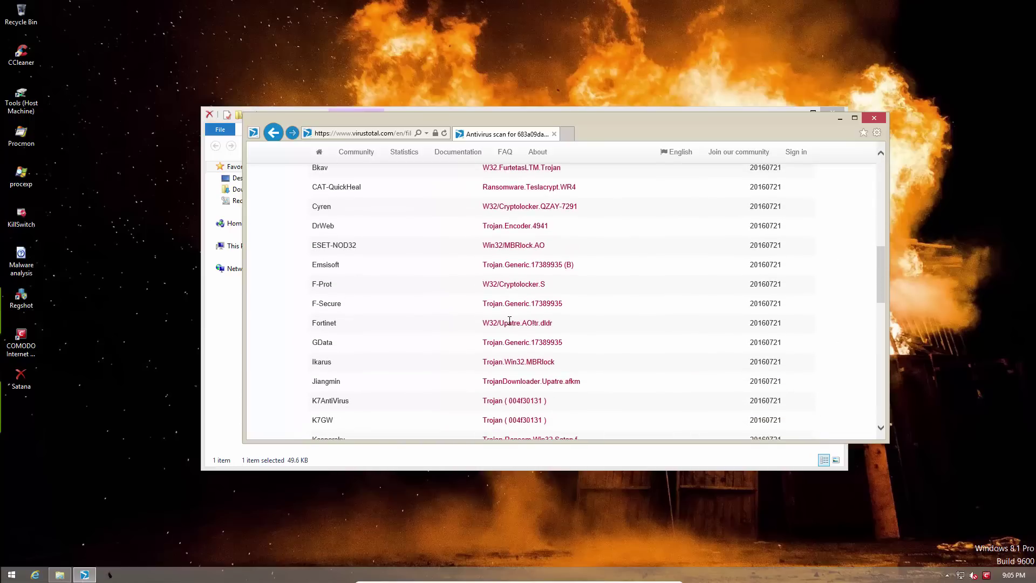
drag(588, 398, 474, 398)
click(463, 394)
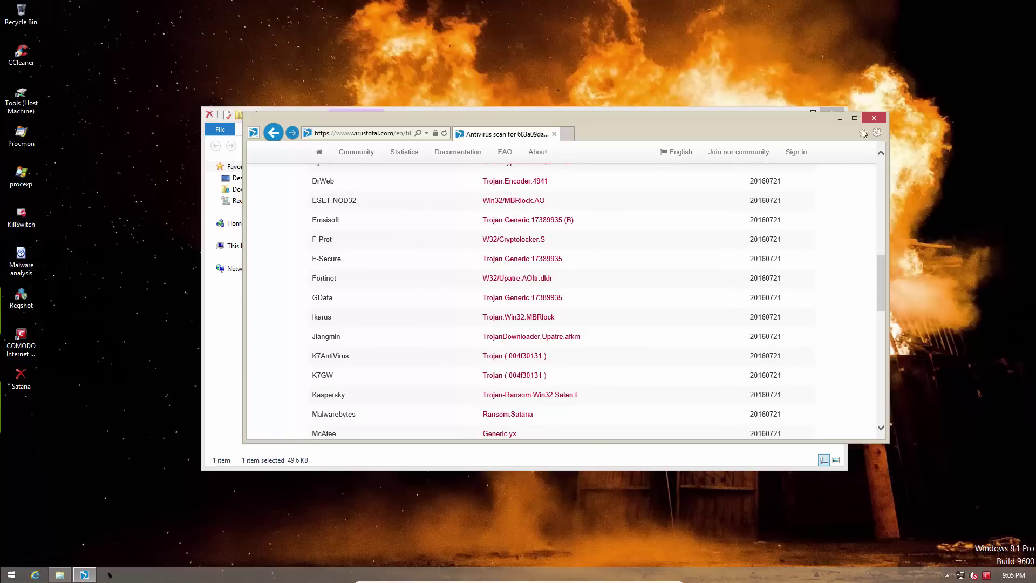
click(874, 118)
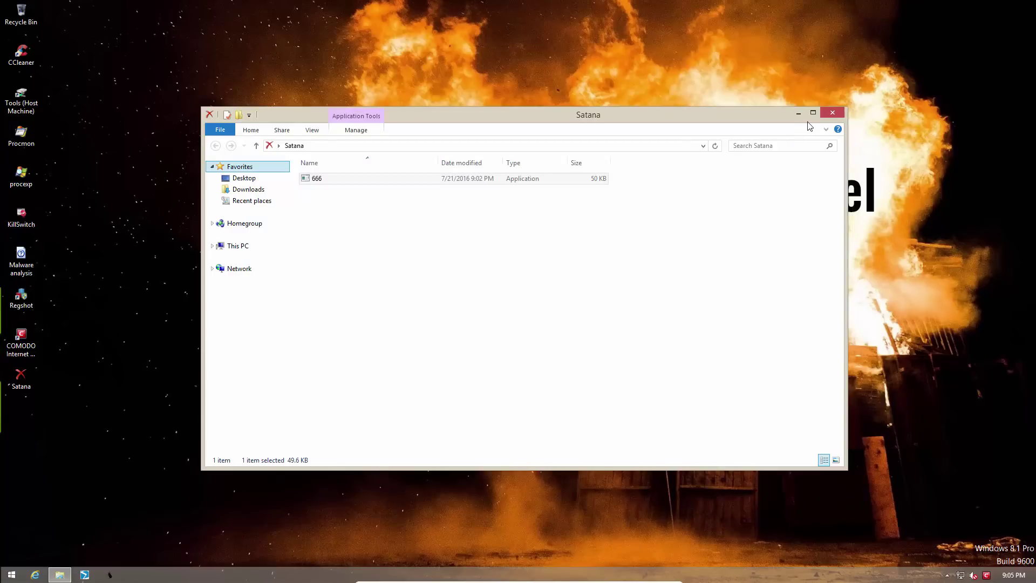
Step: Run the 666 sample, allow wajnvk.exe through the UAC prompt, and close the Satana folder
click(451, 179)
right_click(451, 178)
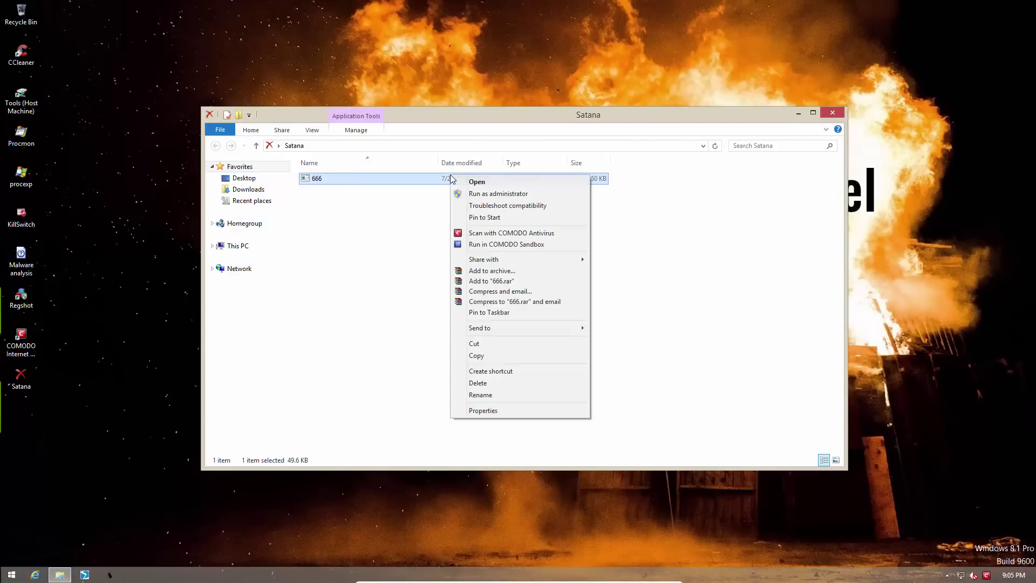
click(459, 235)
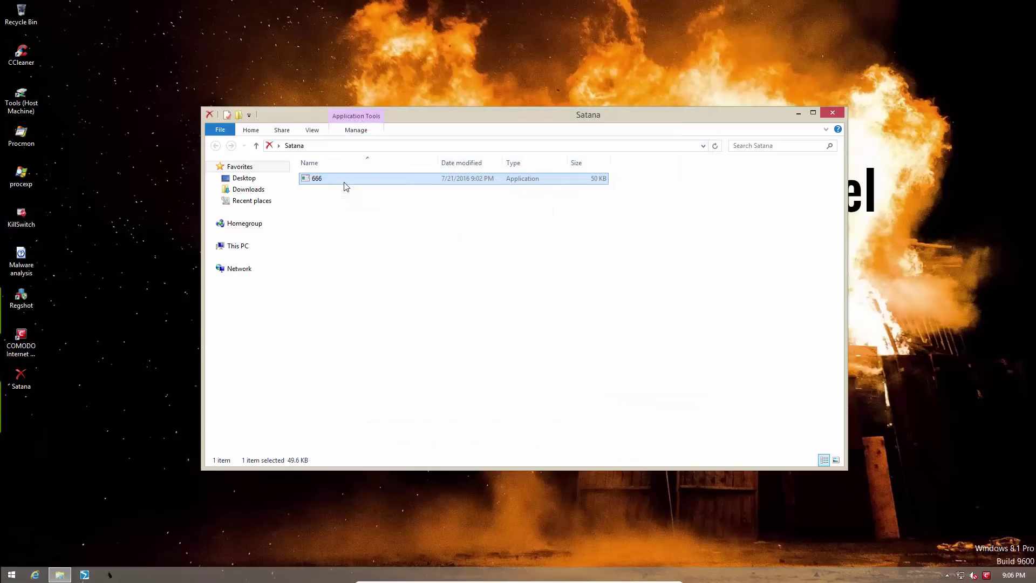
double_click(344, 180)
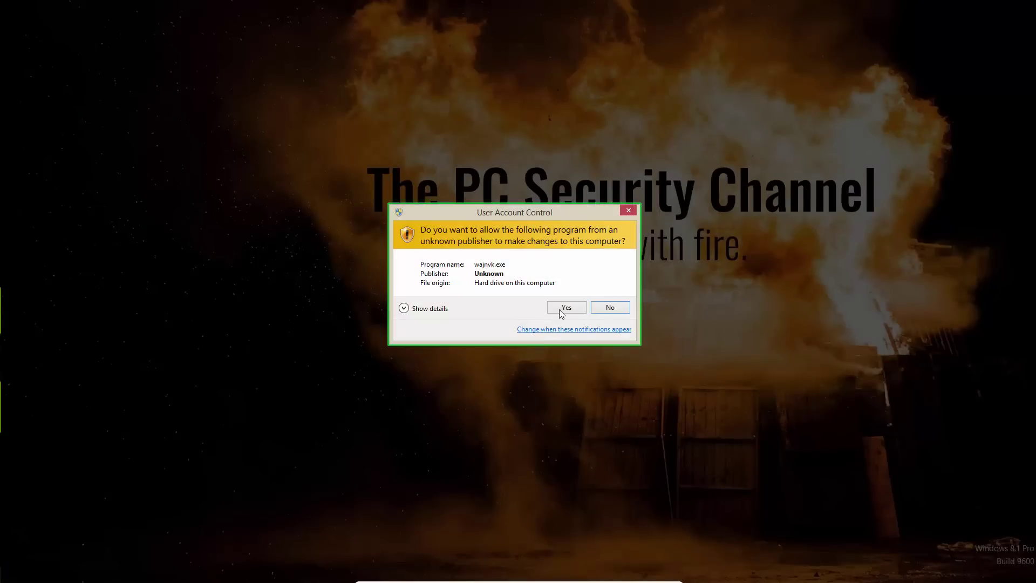
click(561, 312)
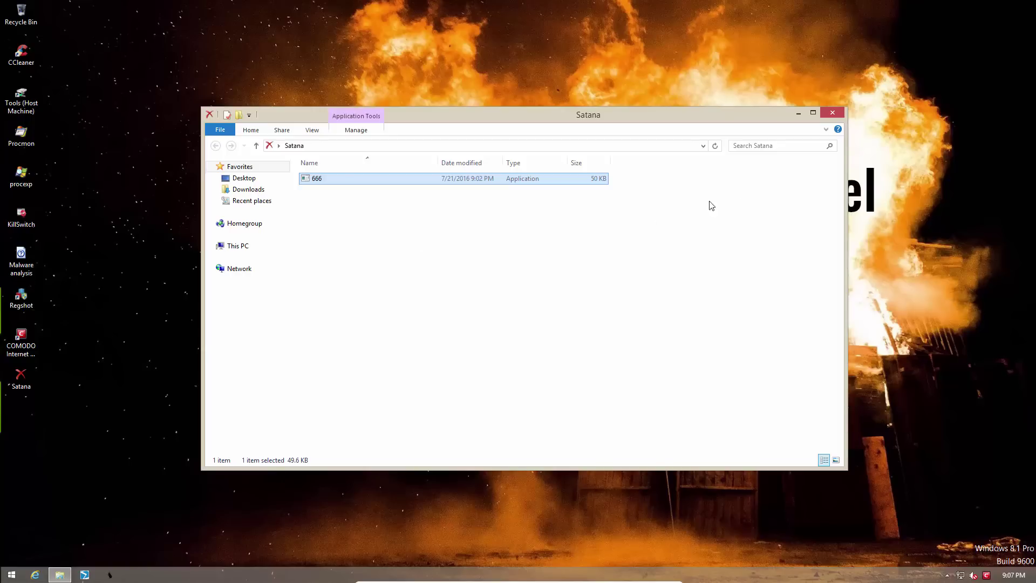
click(833, 115)
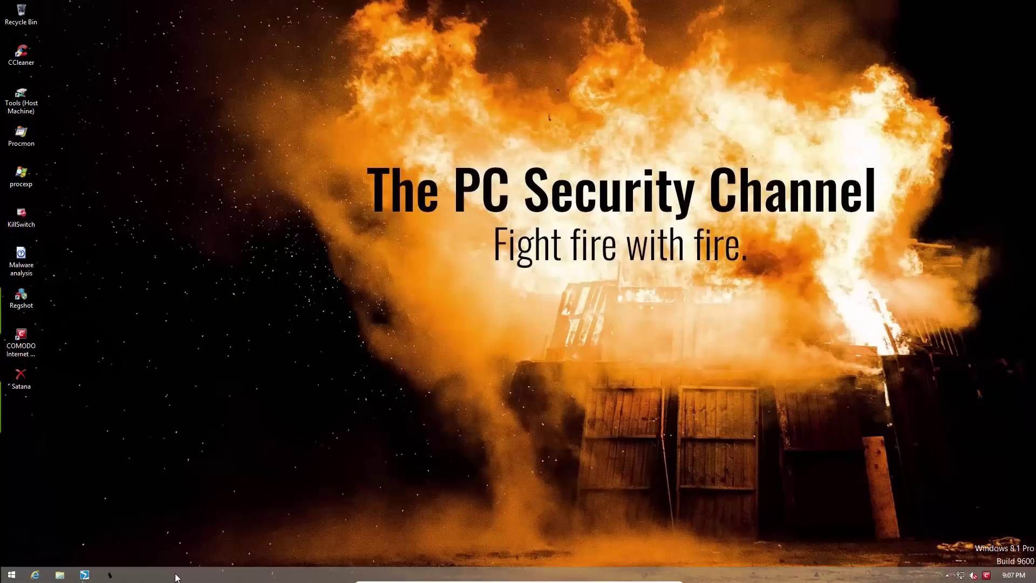
right_click(177, 575)
click(191, 539)
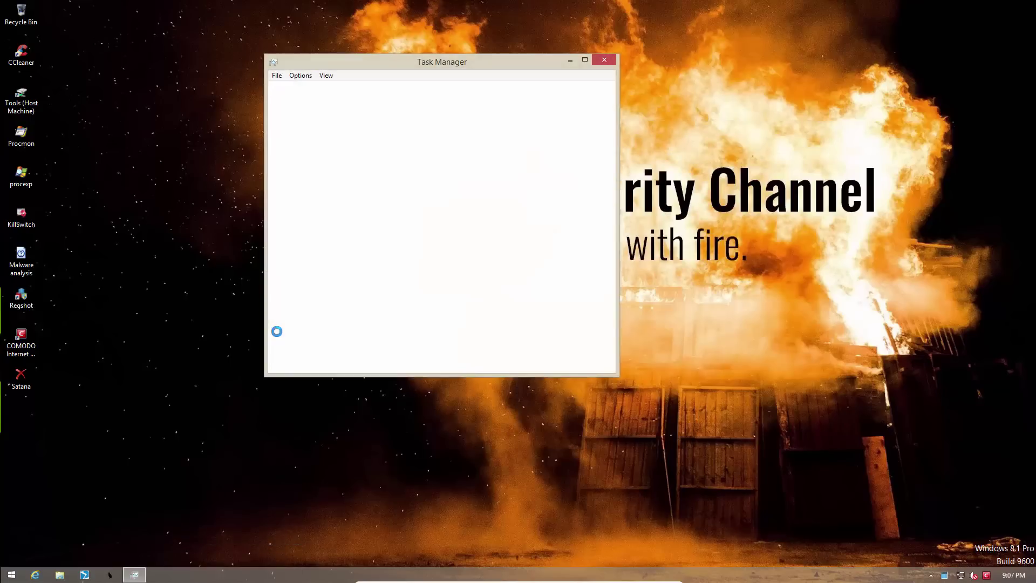
scroll(314, 300, down, 5)
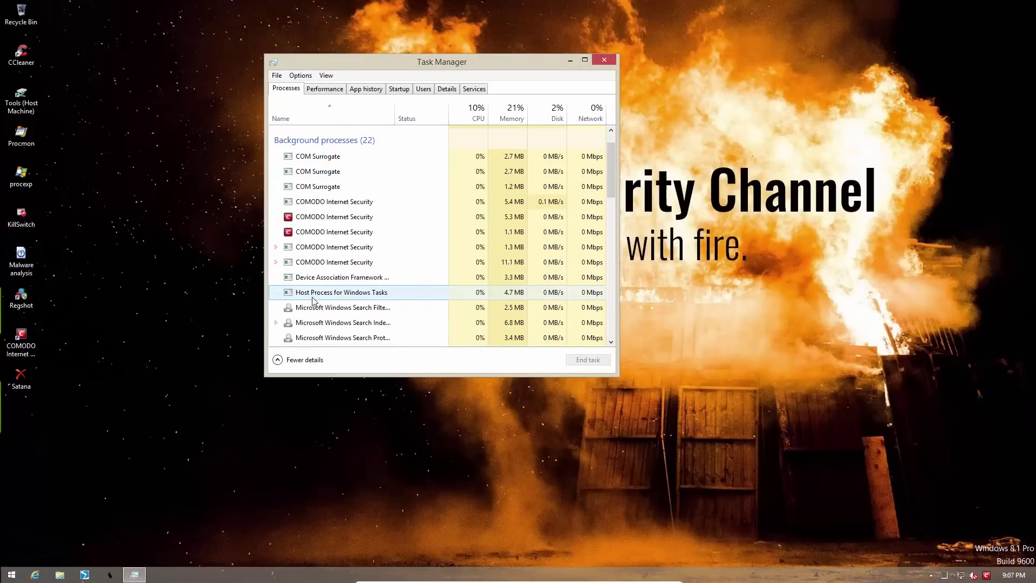
scroll(313, 301, down, 3)
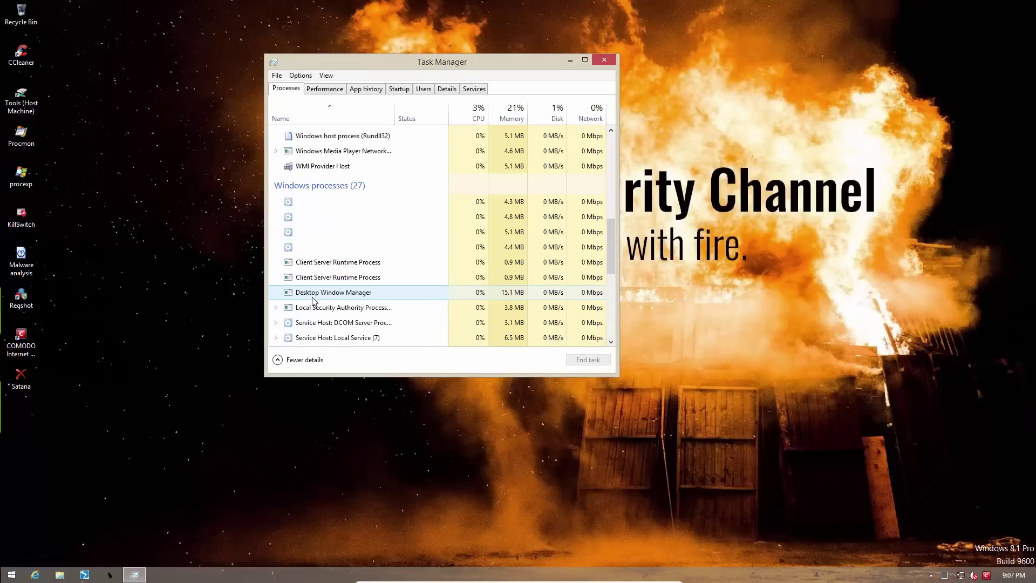
click(603, 60)
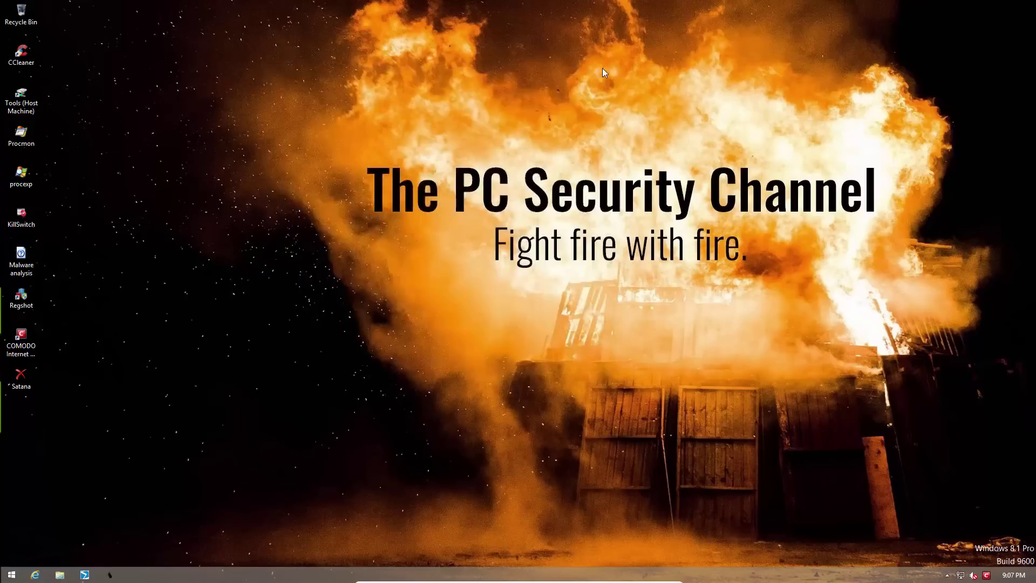
double_click(986, 577)
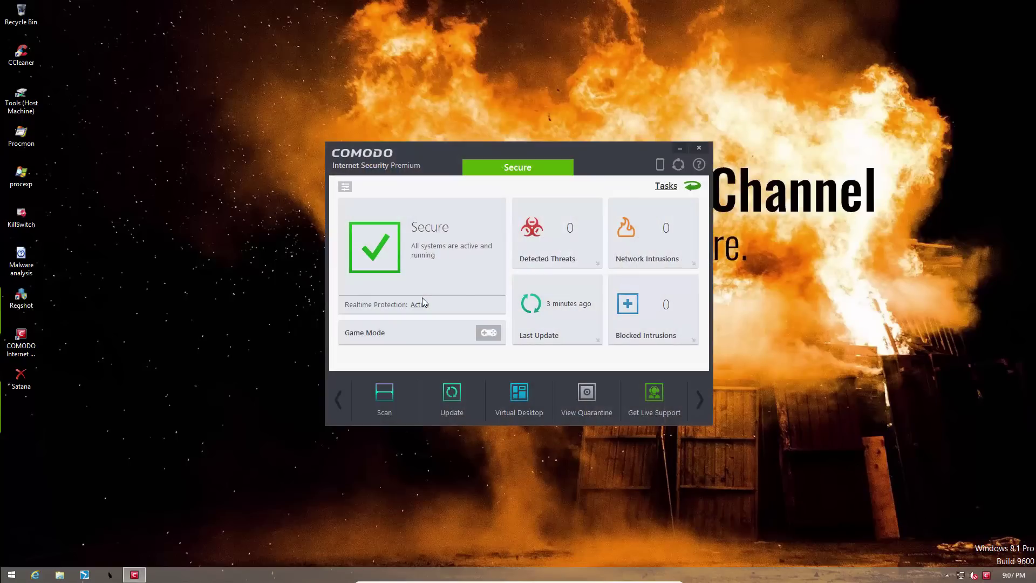
click(668, 325)
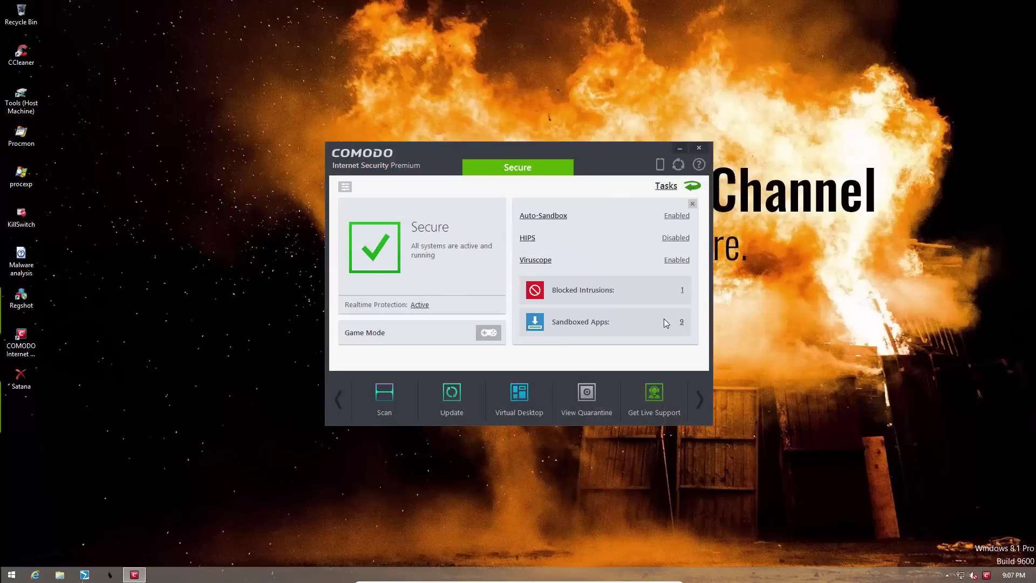
click(682, 291)
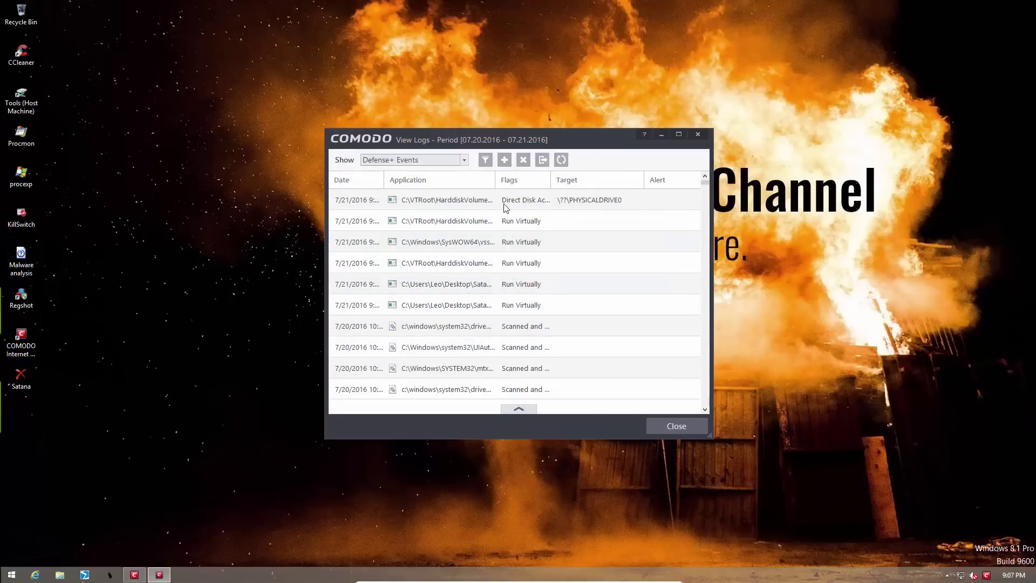
drag(550, 176, 587, 178)
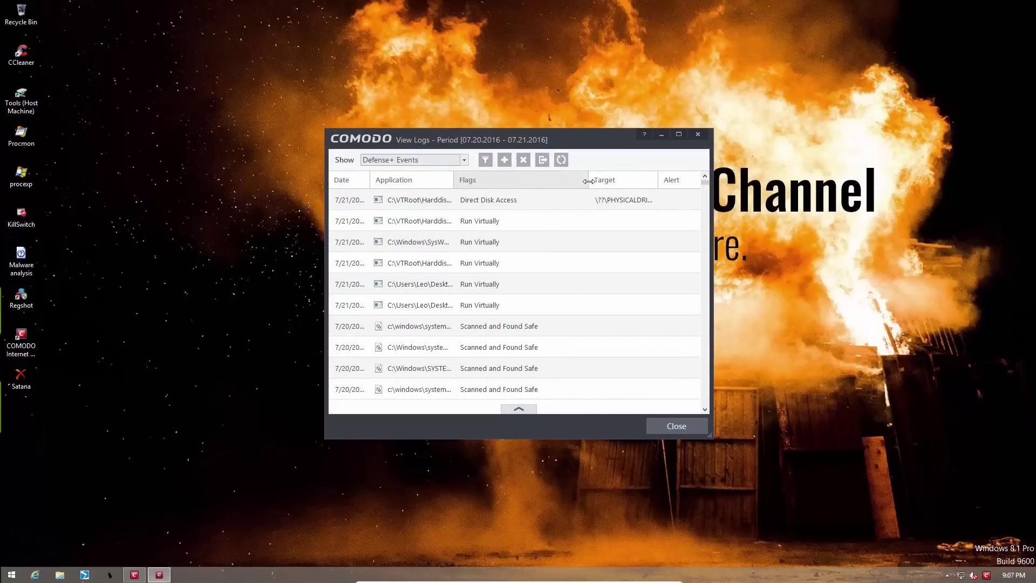
drag(455, 177, 594, 178)
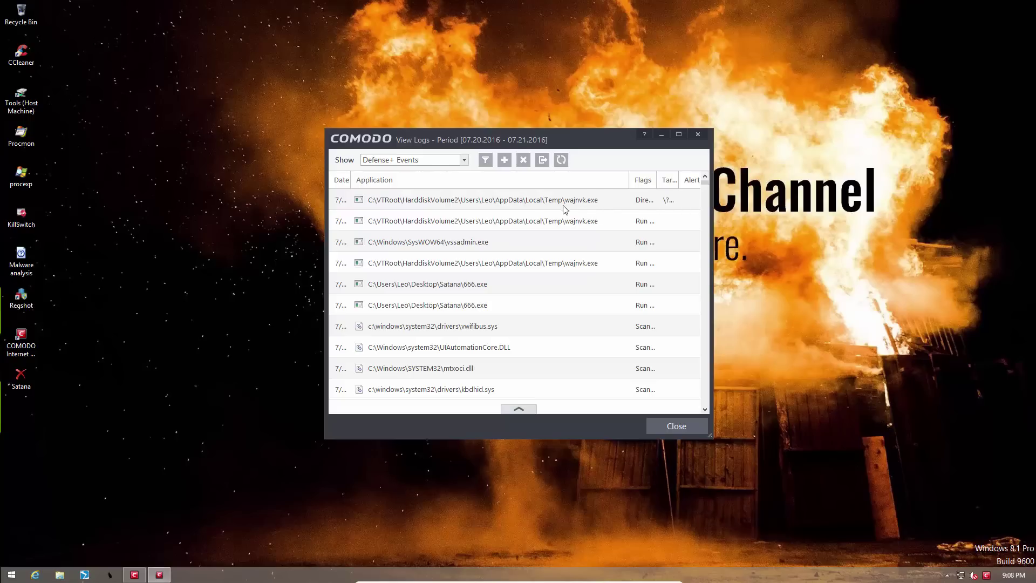
drag(628, 179, 544, 183)
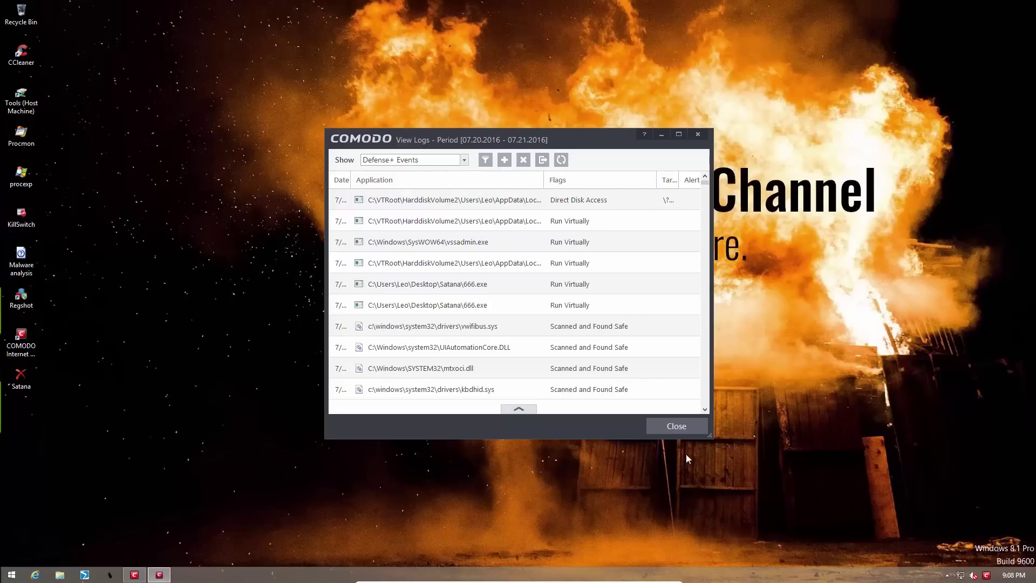
click(683, 427)
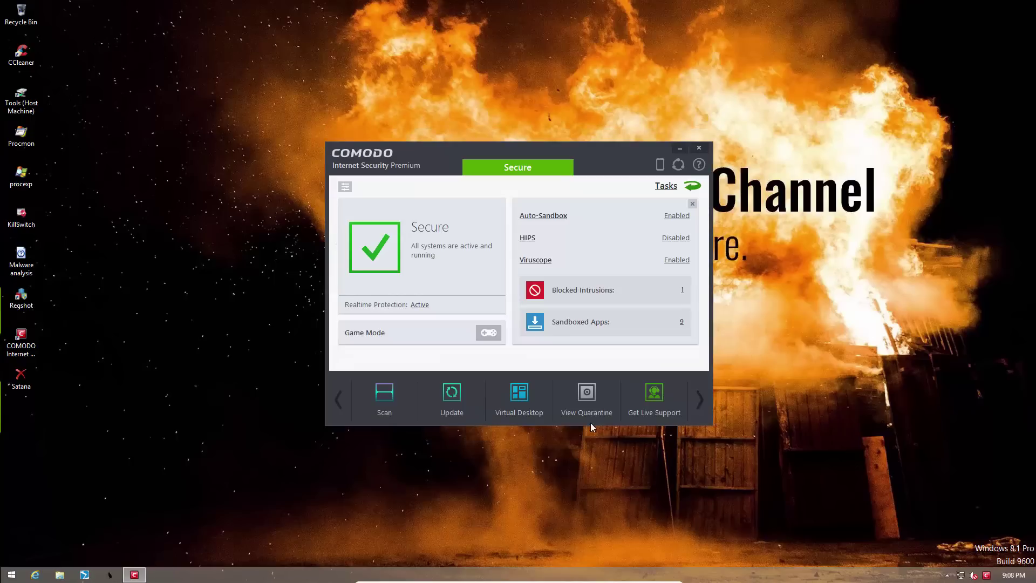
click(698, 147)
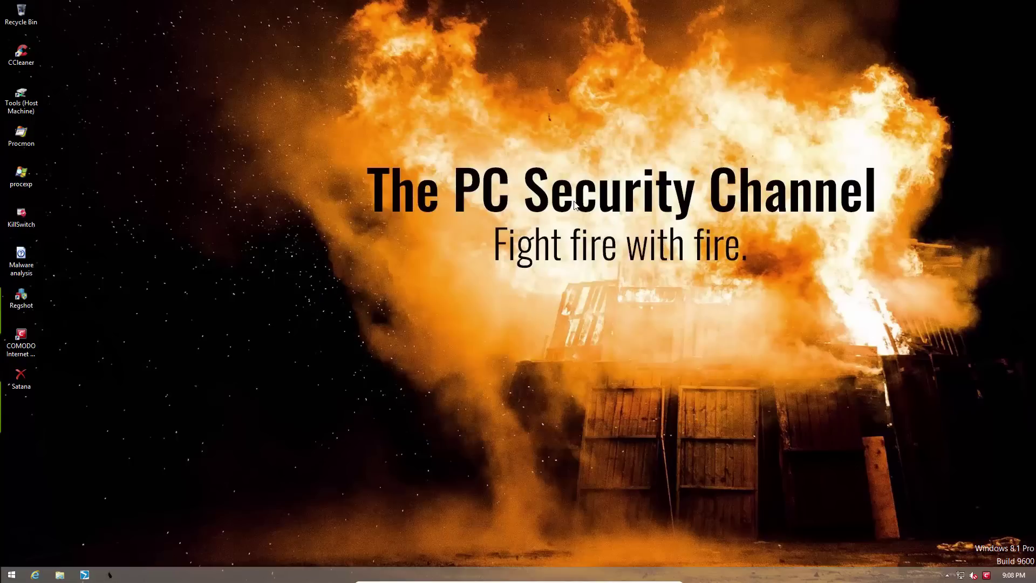
Step: Restart Windows from the Start screen's power options
click(20, 575)
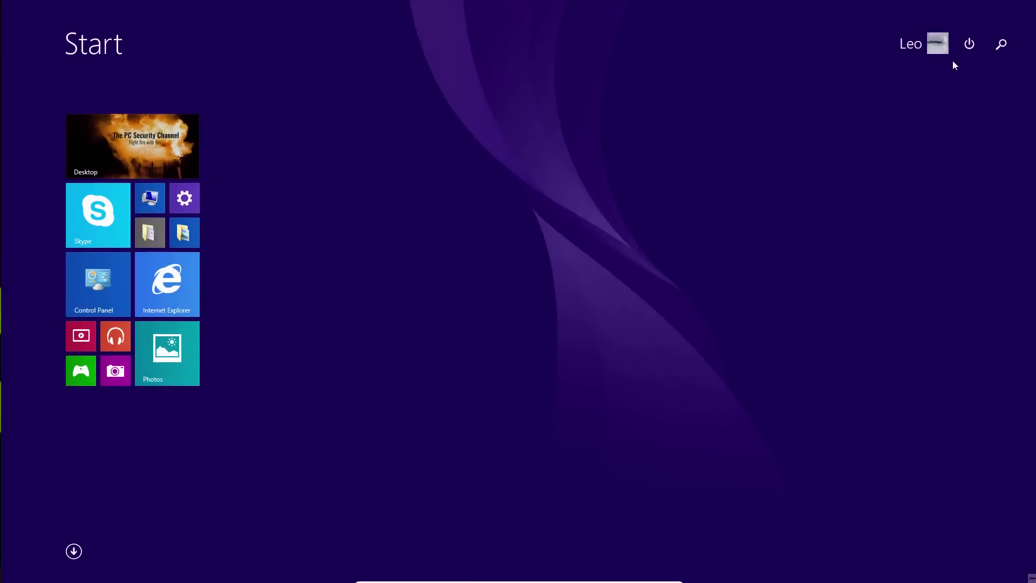
click(965, 48)
click(952, 93)
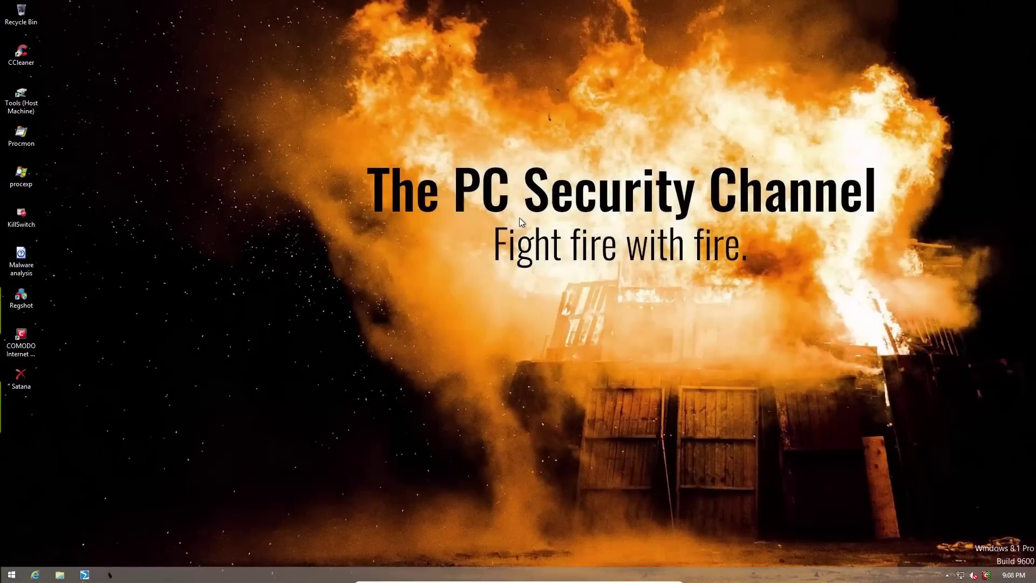
Step: Disable Comodo's Auto-Sandbox permanently from the tray icon menu
right_click(987, 576)
mouse_move(980, 468)
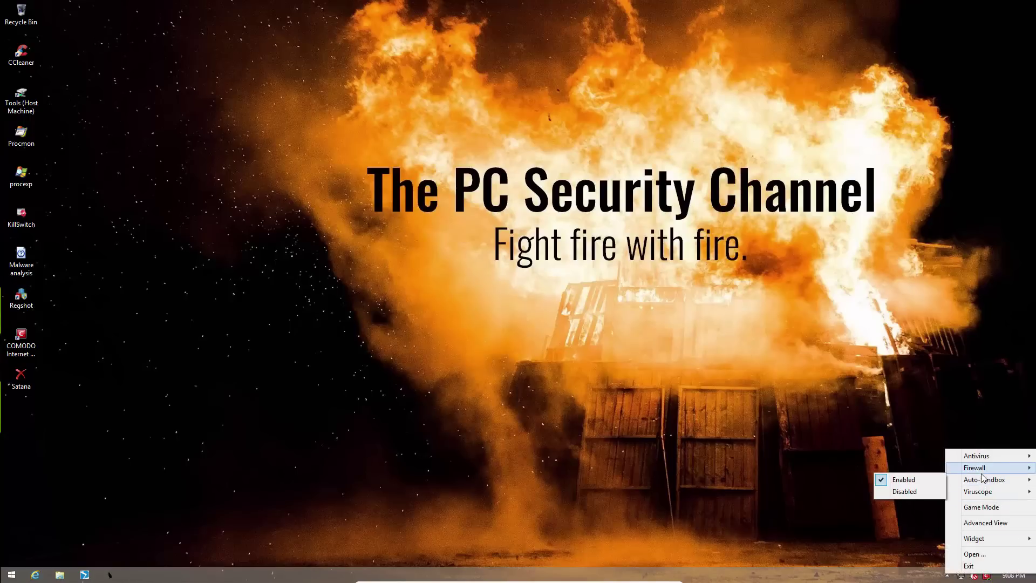
click(914, 491)
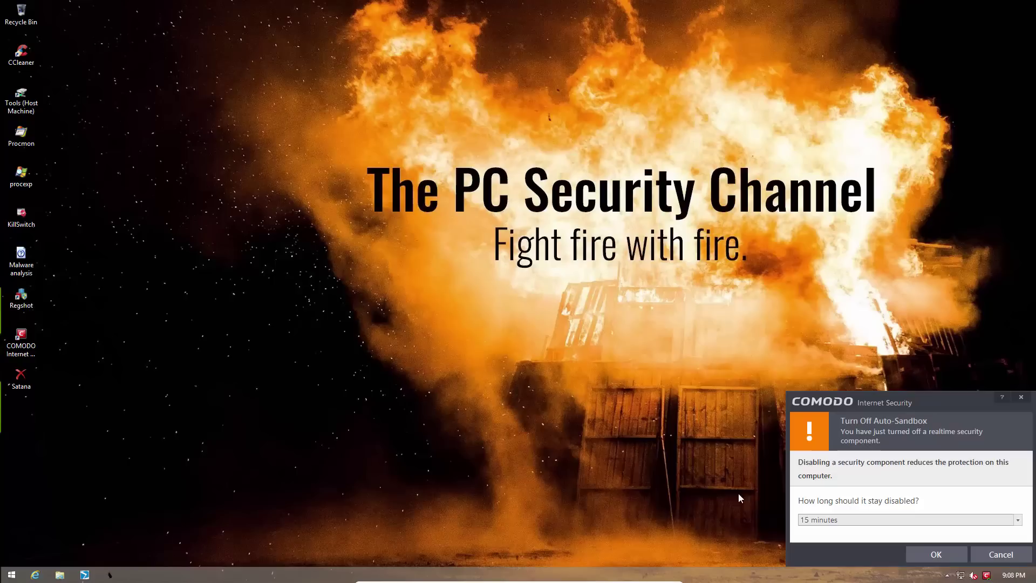
click(815, 519)
click(817, 566)
click(922, 556)
Step: Run 666 again from the Satana folder, close its 'stopped working' error and the folder window
double_click(21, 376)
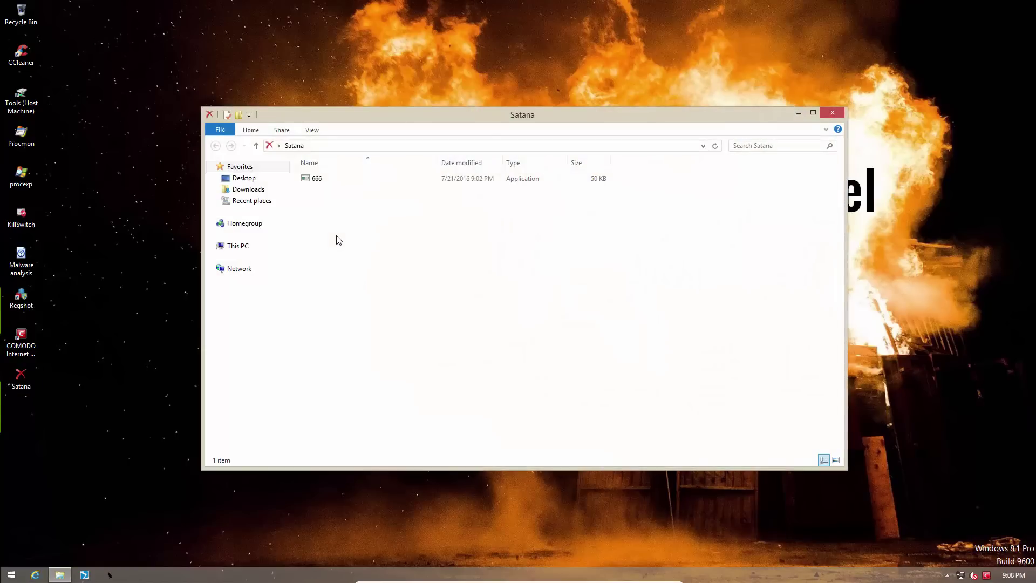
click(317, 184)
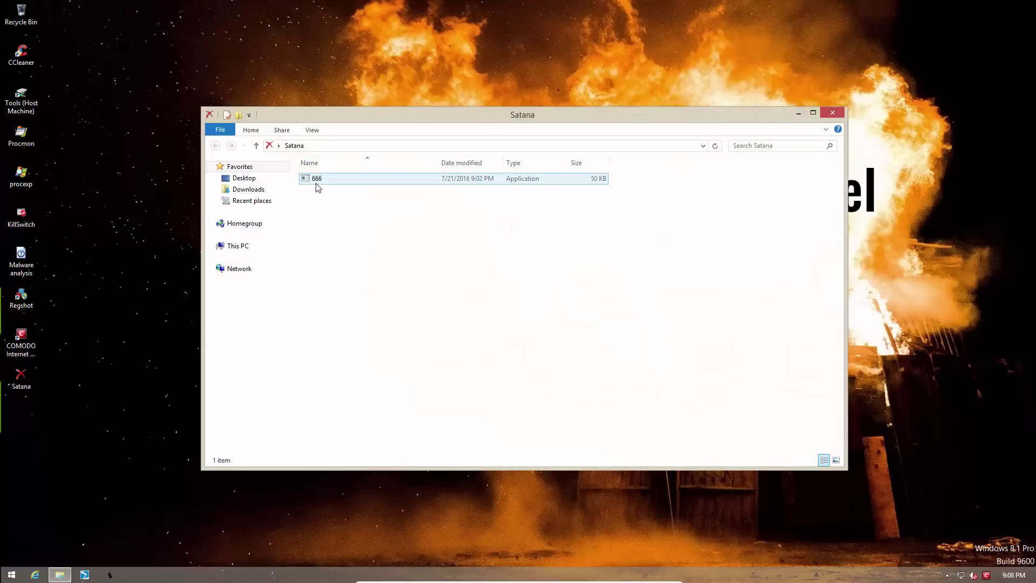
double_click(318, 186)
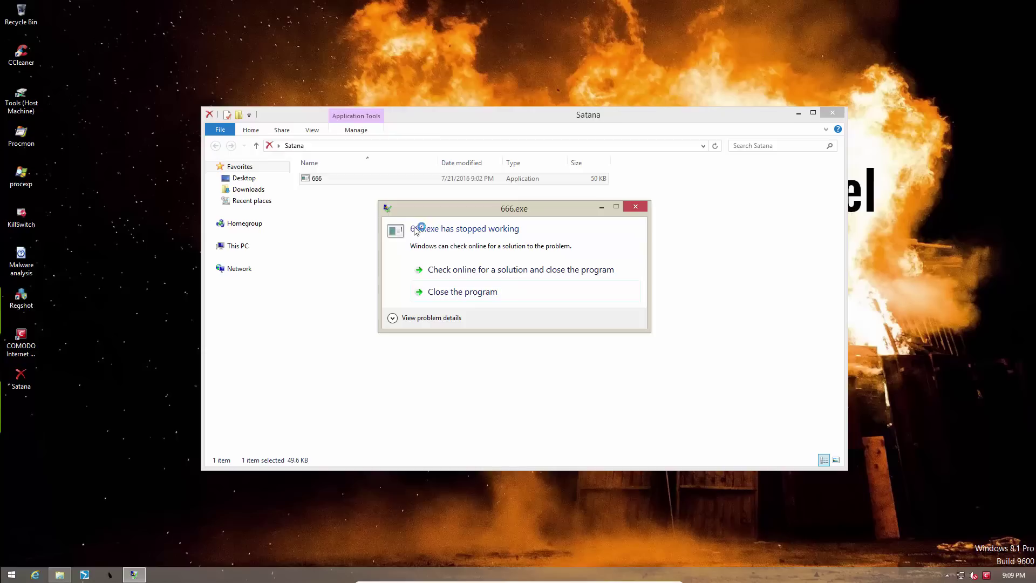
click(448, 292)
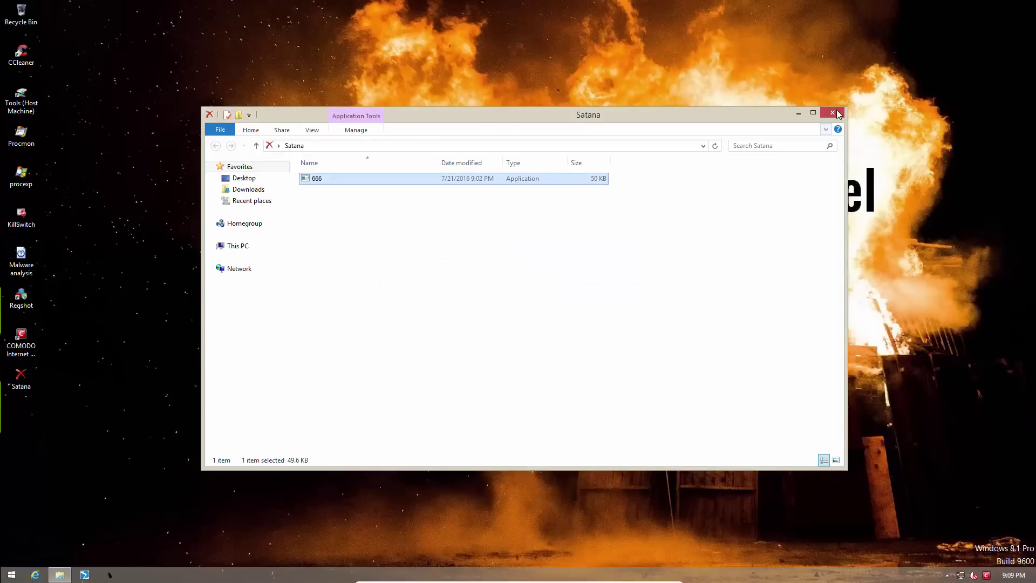
click(833, 113)
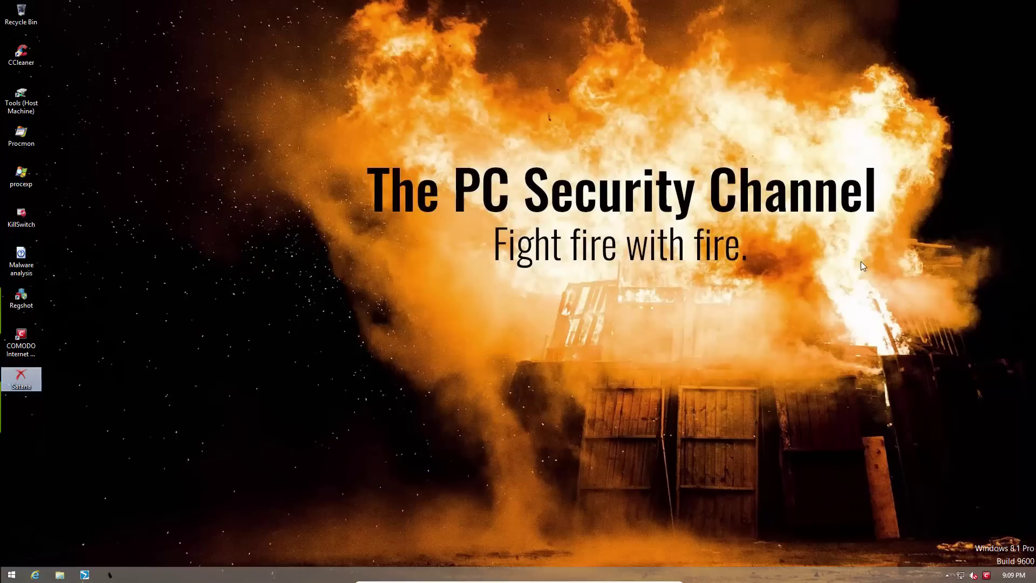
click(851, 374)
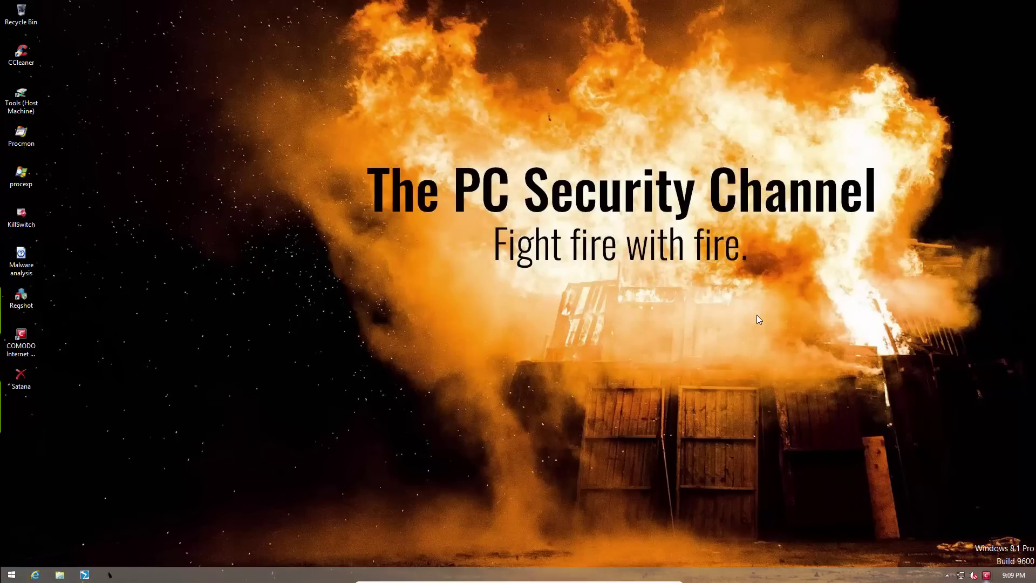